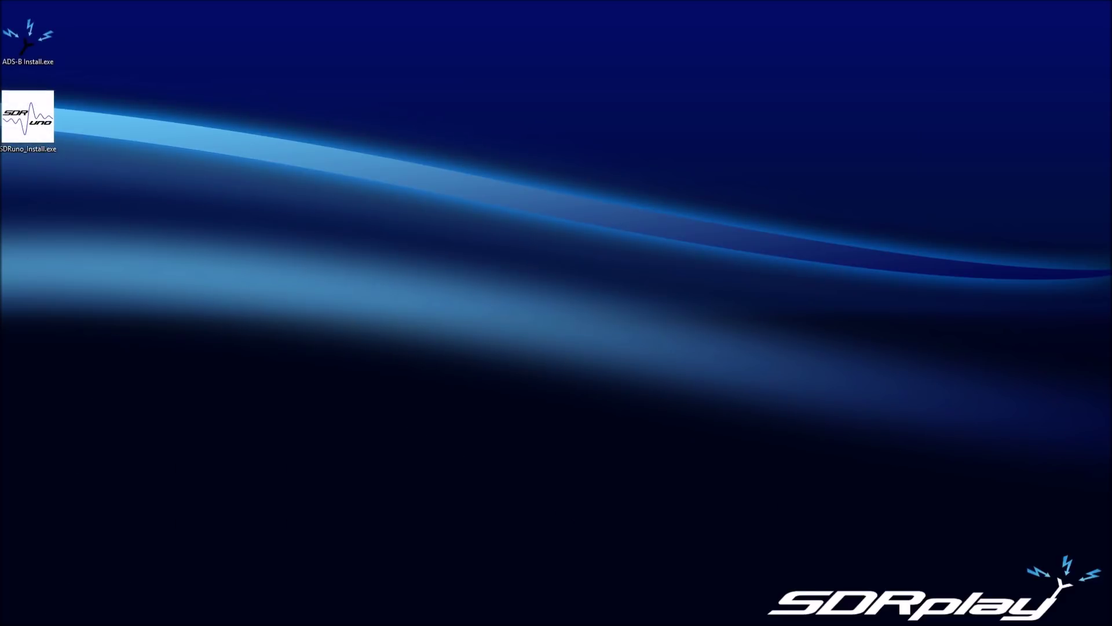
Install SDRuno with the default install folder, start menu folder and desktop shortcut.
drag(3, 374, 536, 228)
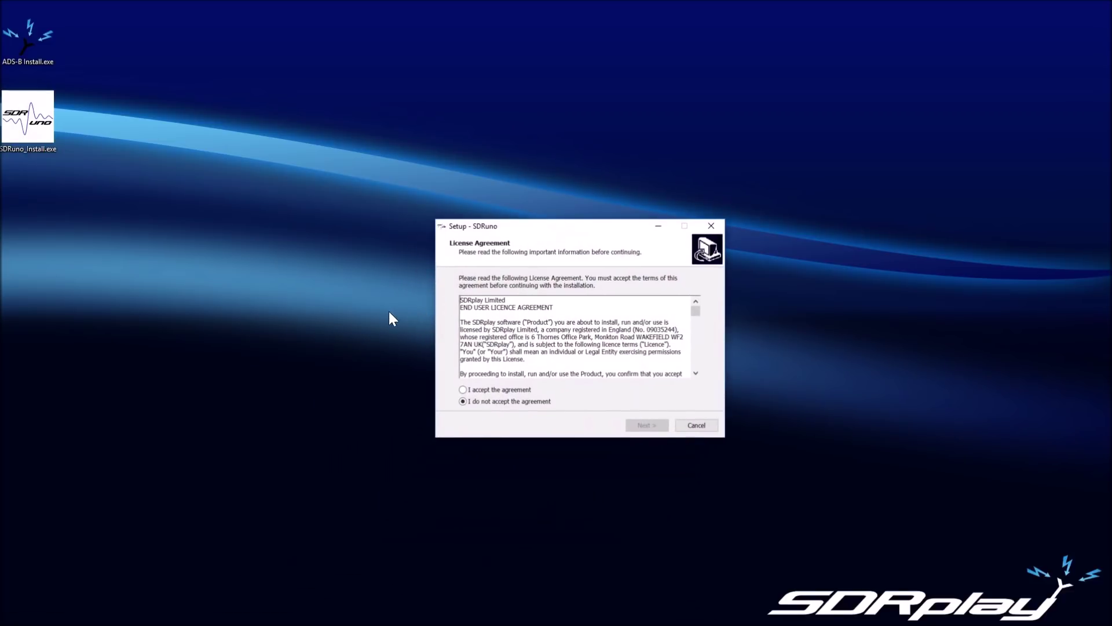
click(463, 389)
click(648, 427)
click(648, 426)
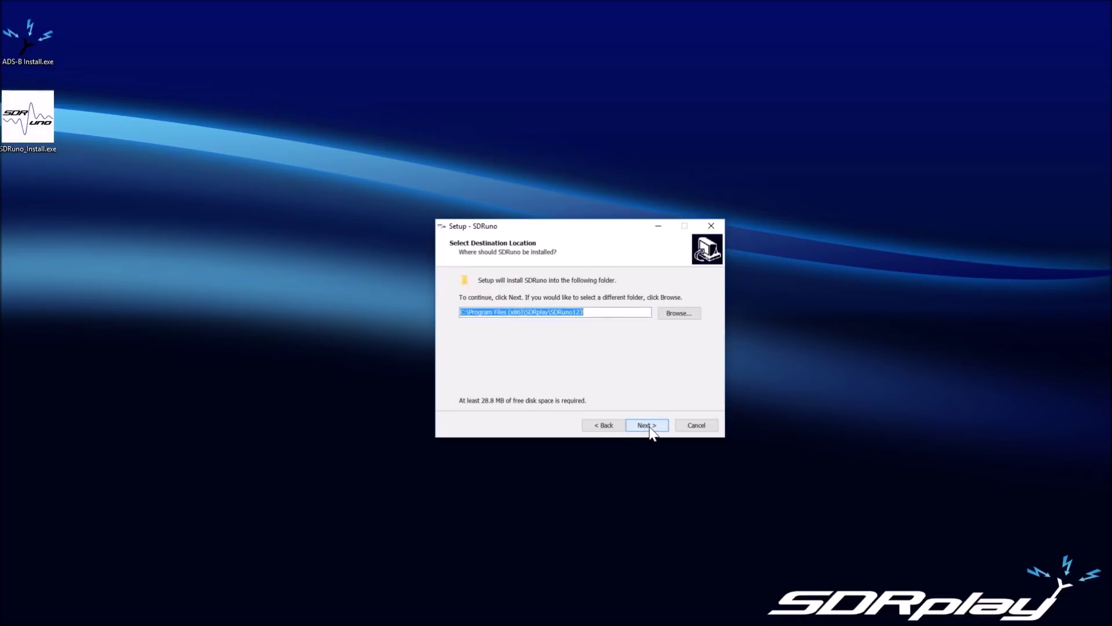
click(648, 427)
click(648, 426)
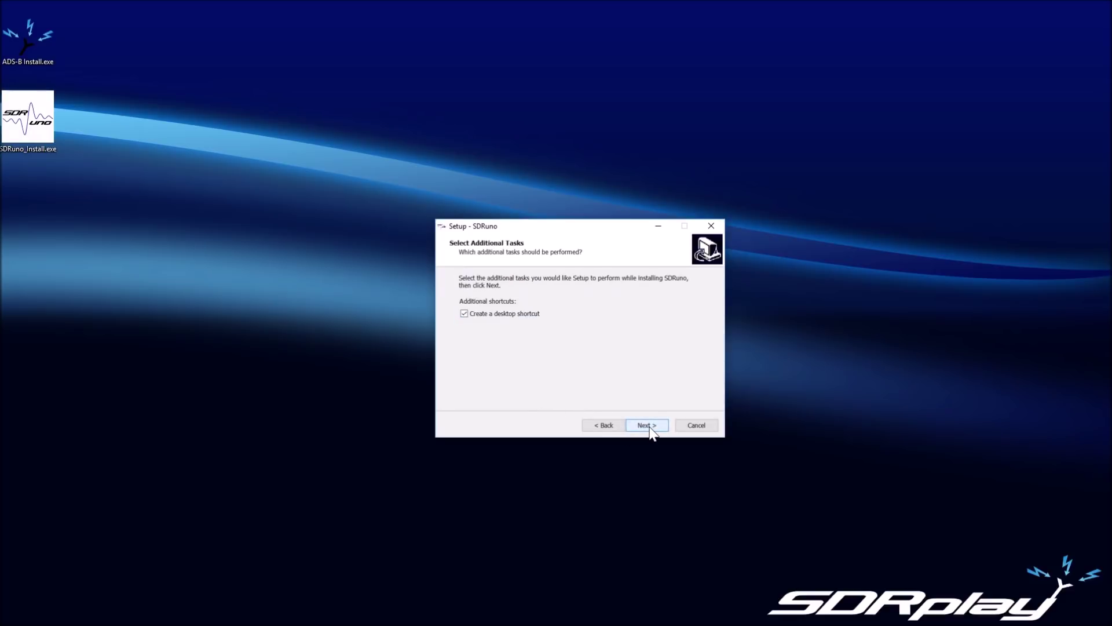
click(648, 427)
click(648, 427)
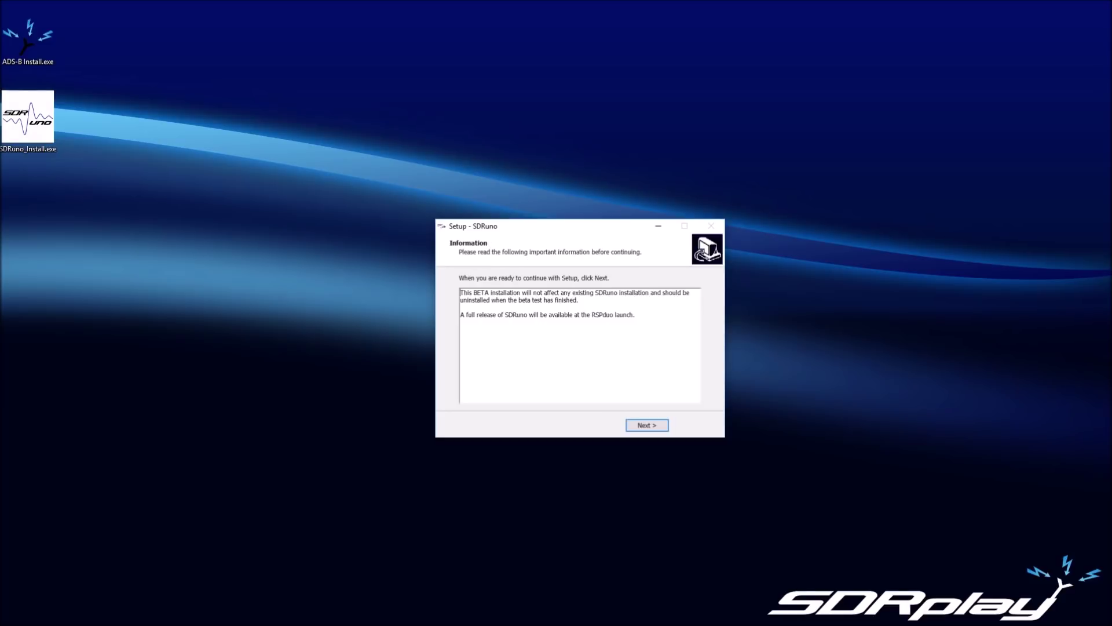
click(649, 426)
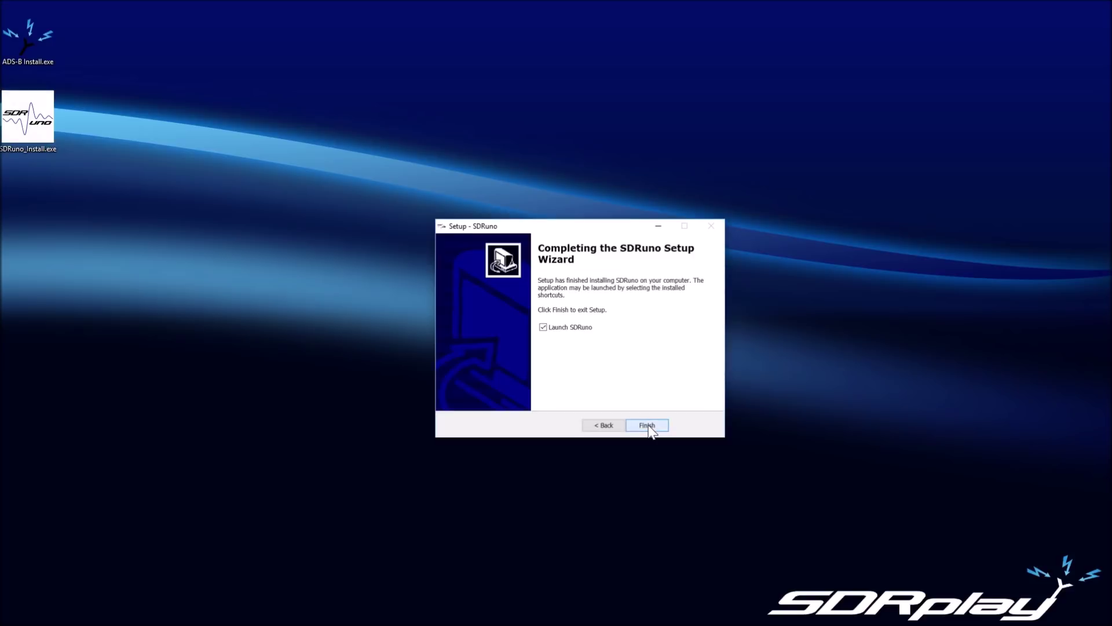
click(647, 426)
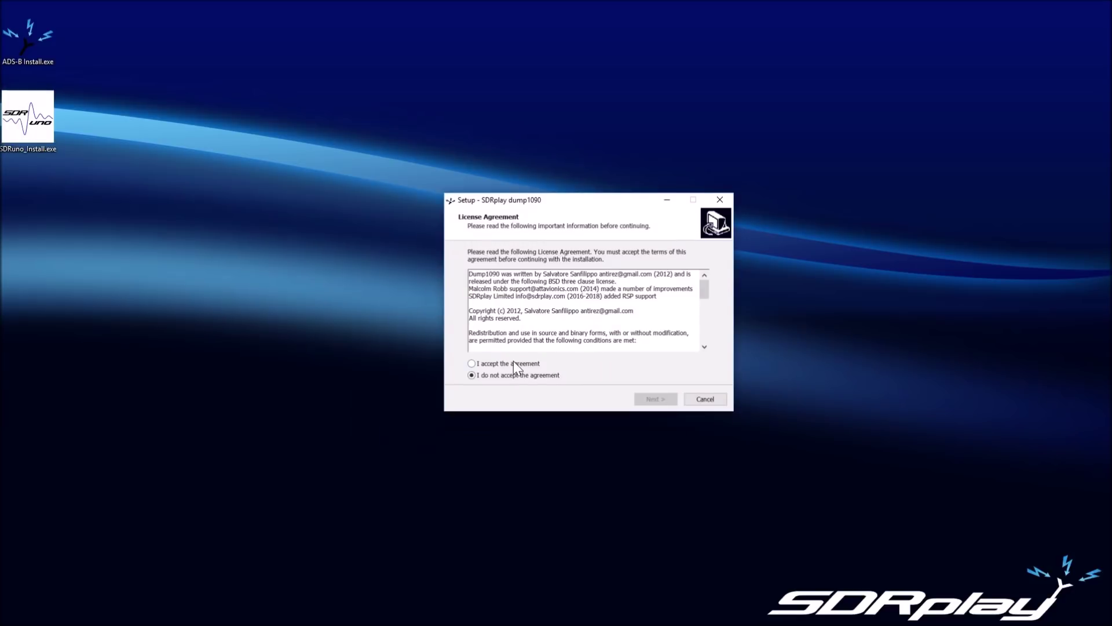
Accept the dump1090 licence and install it into C:\Program Files (x86)\SDRplay\dump1090.
click(513, 364)
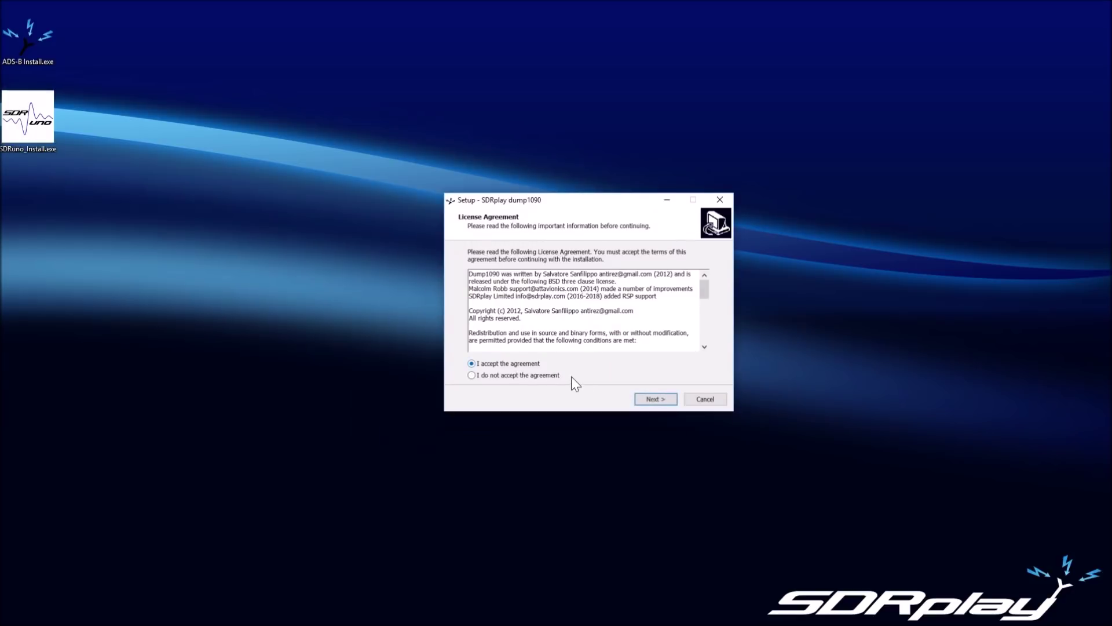
click(655, 399)
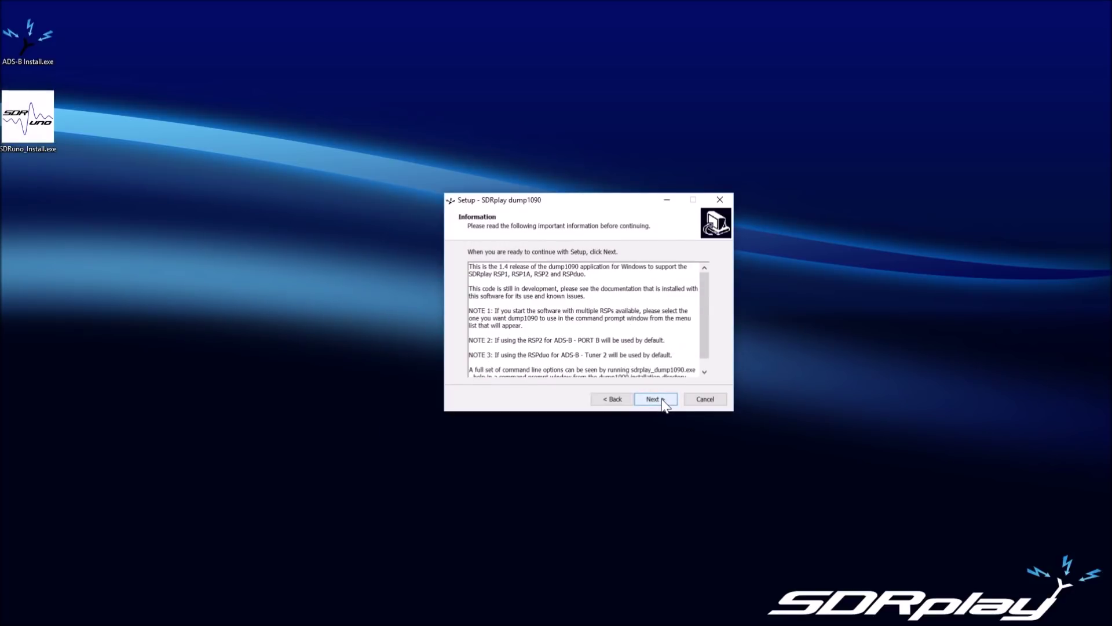
click(663, 400)
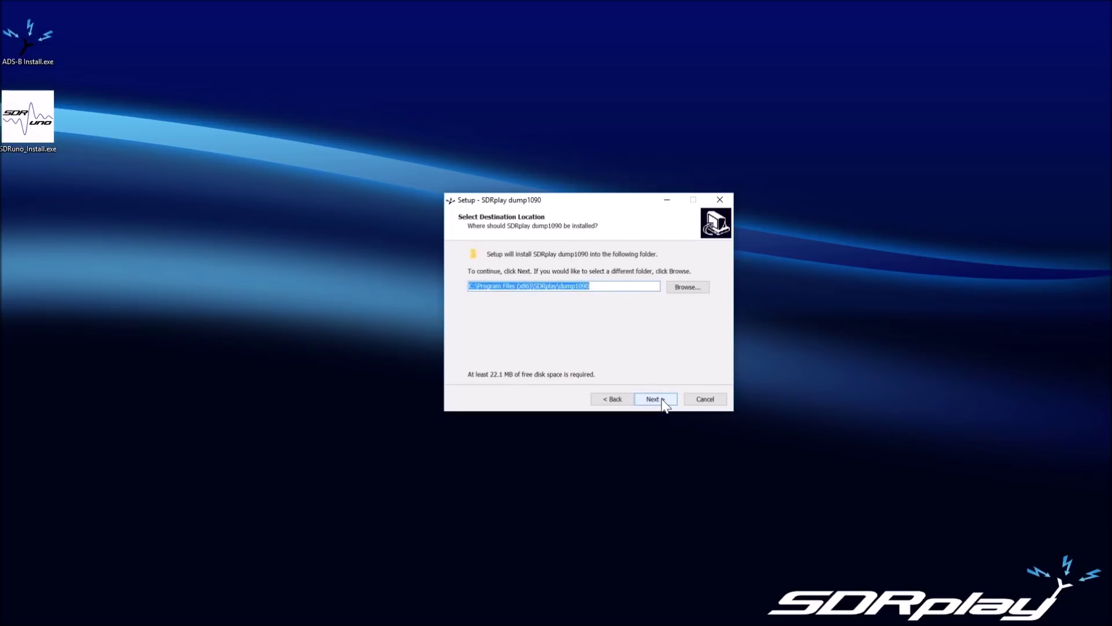
click(663, 400)
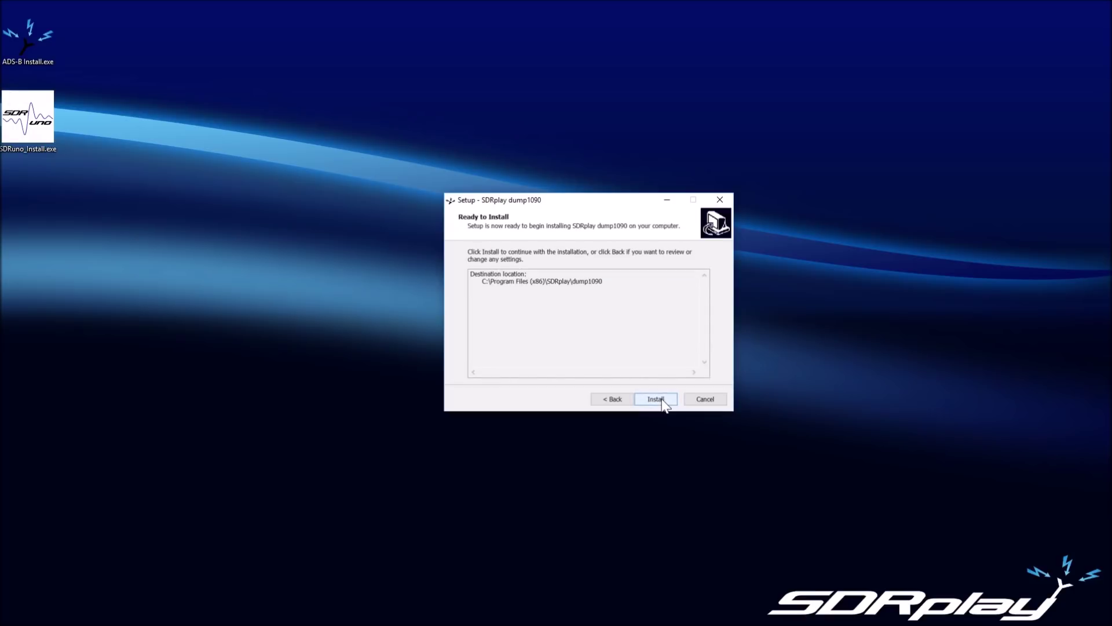
click(661, 400)
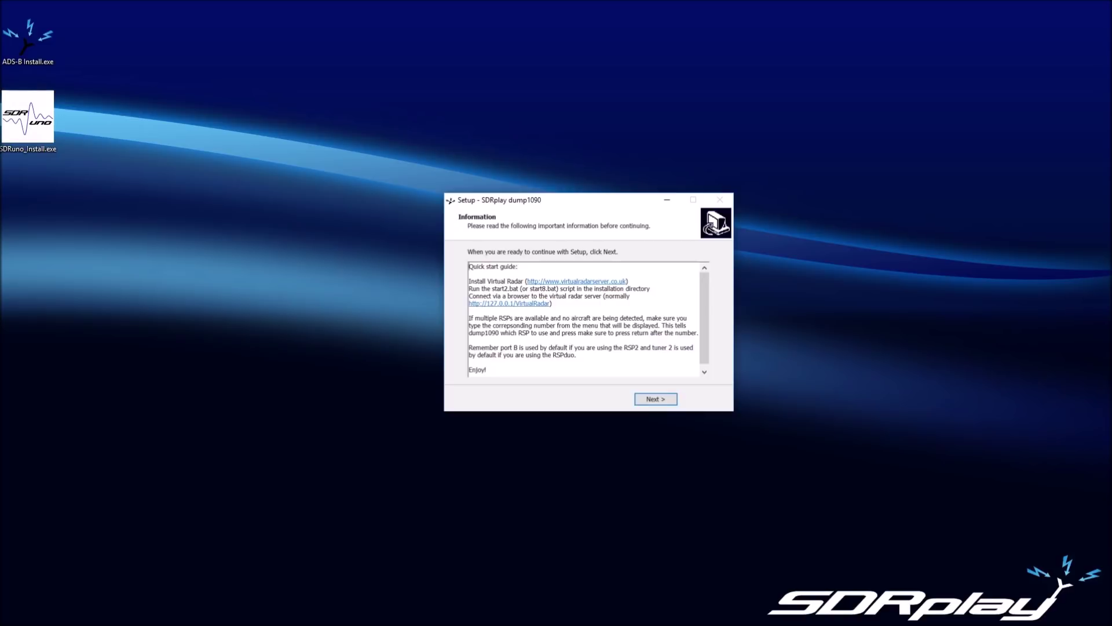
click(650, 401)
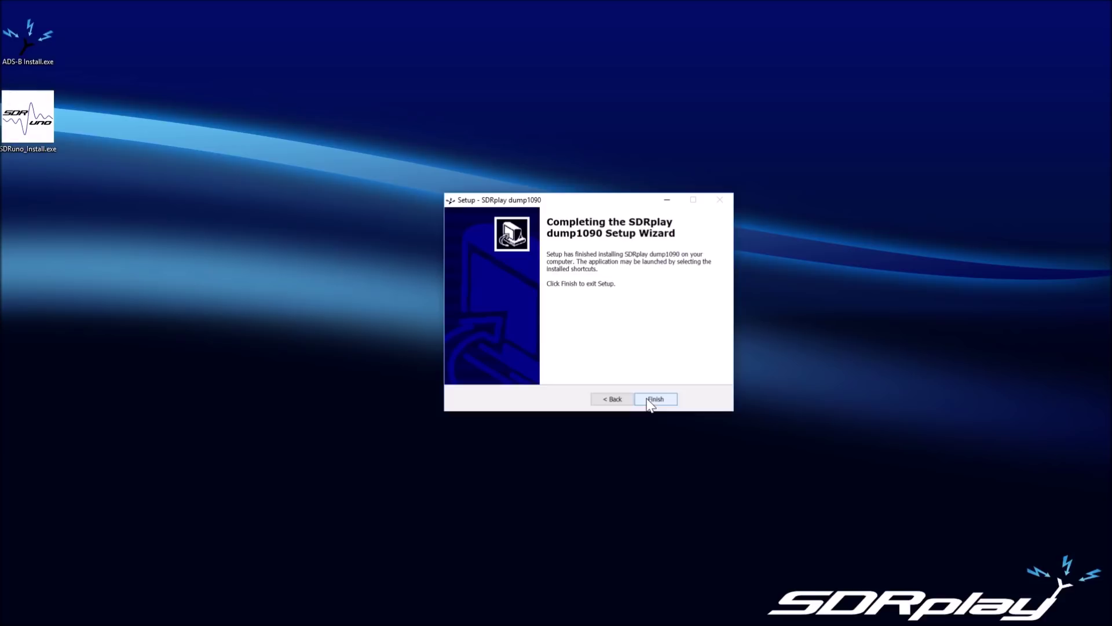
click(649, 401)
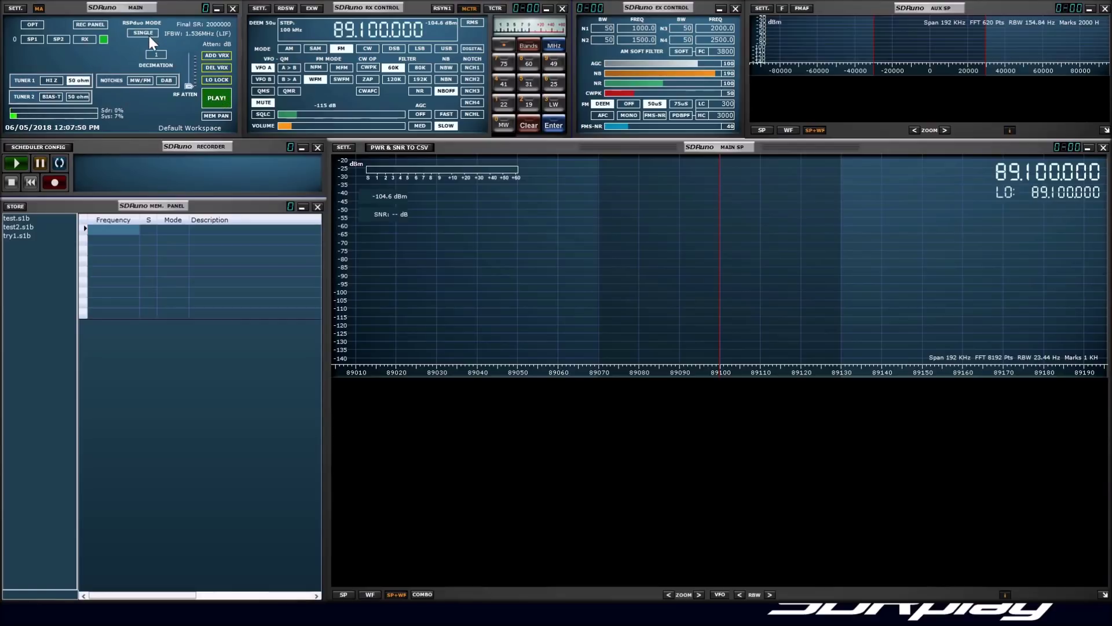
Start streaming from the RSPduo and tune to 29.100 MHz on Tuner 2's 50 ohm input.
click(213, 96)
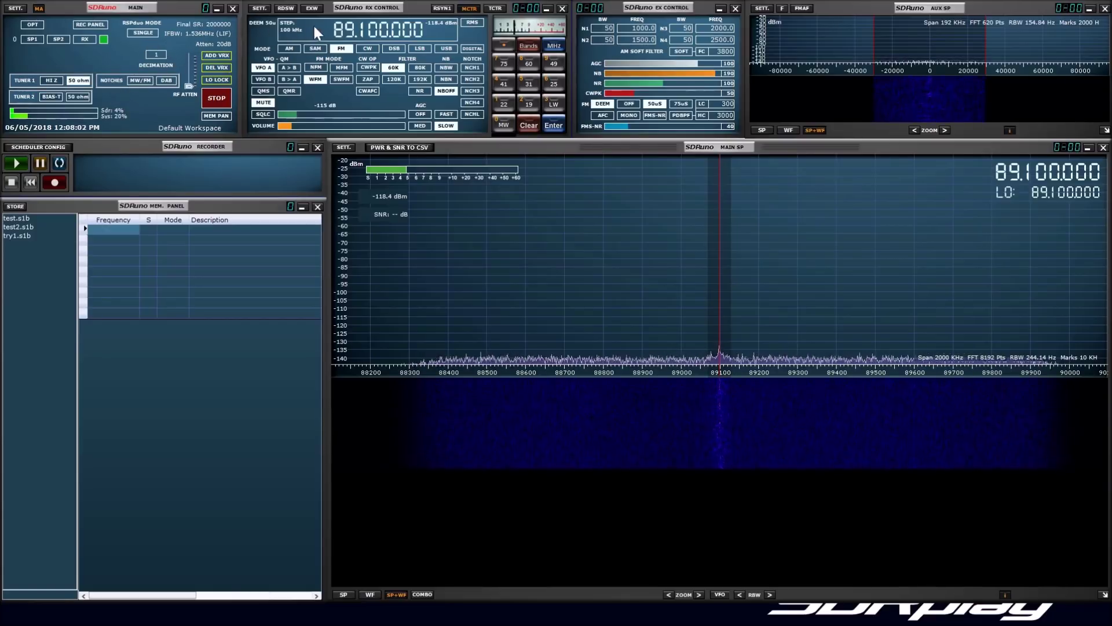
scroll(340, 26, down, 6)
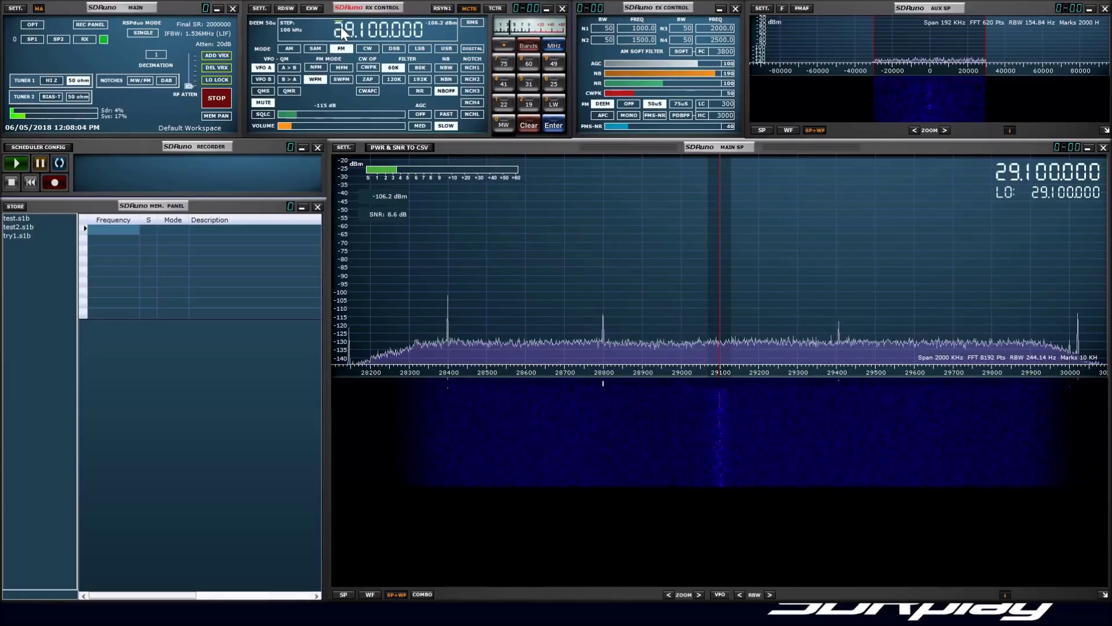
click(51, 80)
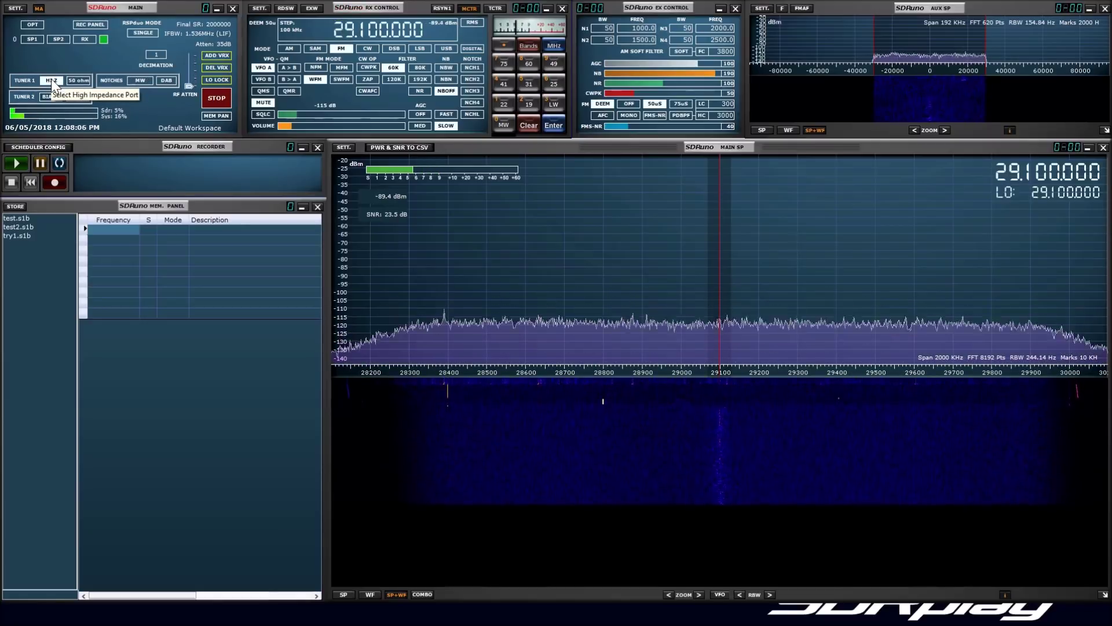
click(75, 96)
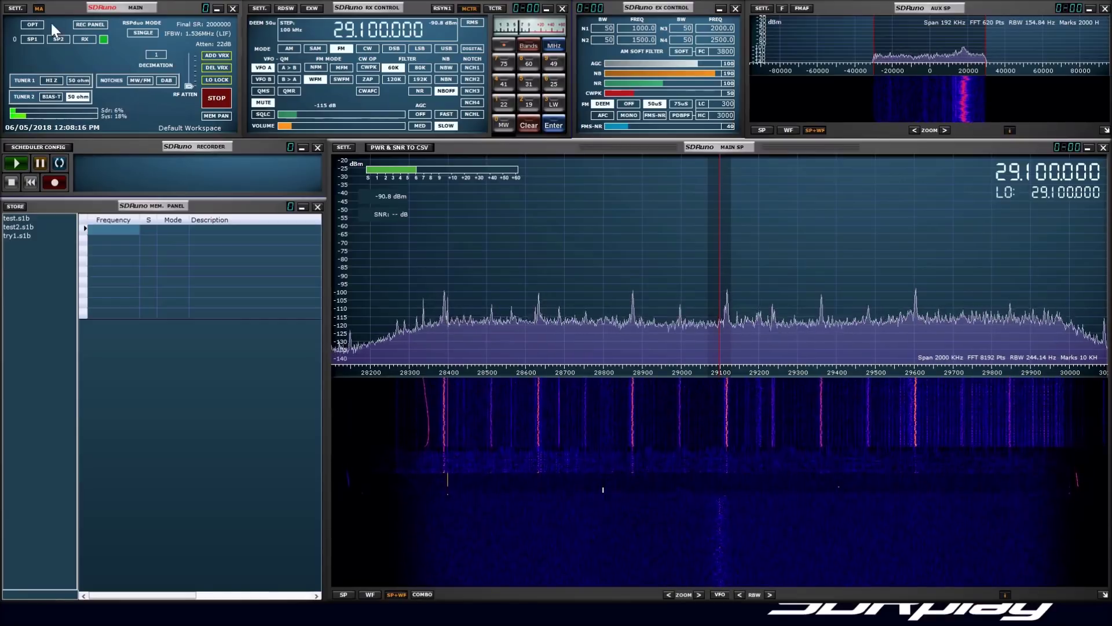
In Main Settings, switch the IF mode to Zero-IF and move the dialog aside.
click(15, 8)
click(141, 106)
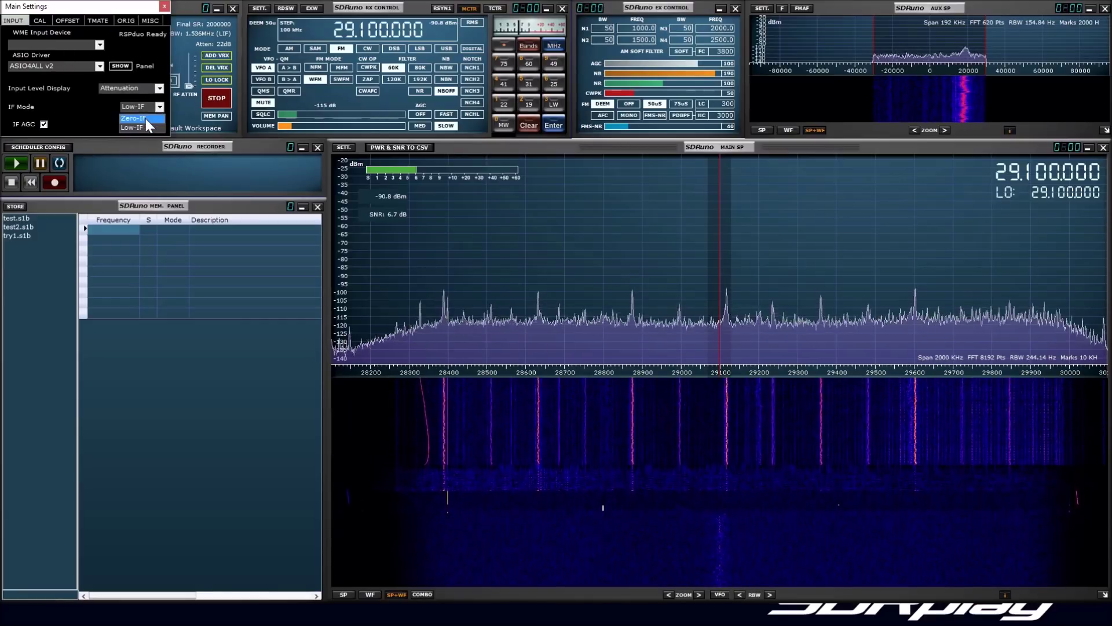
click(145, 118)
drag(112, 6, 221, 281)
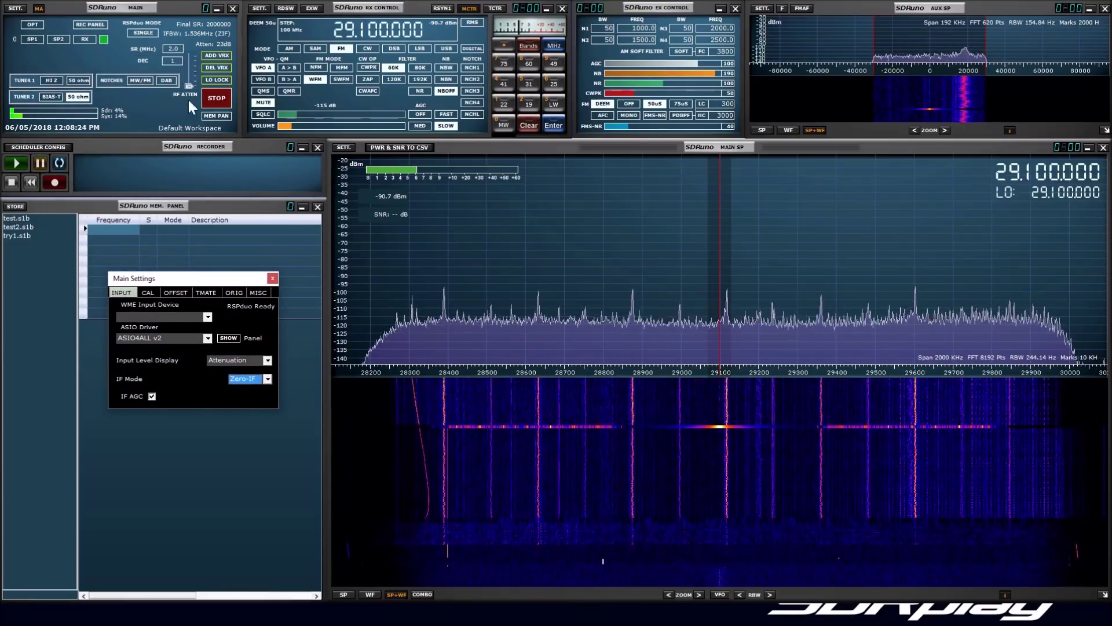
click(389, 114)
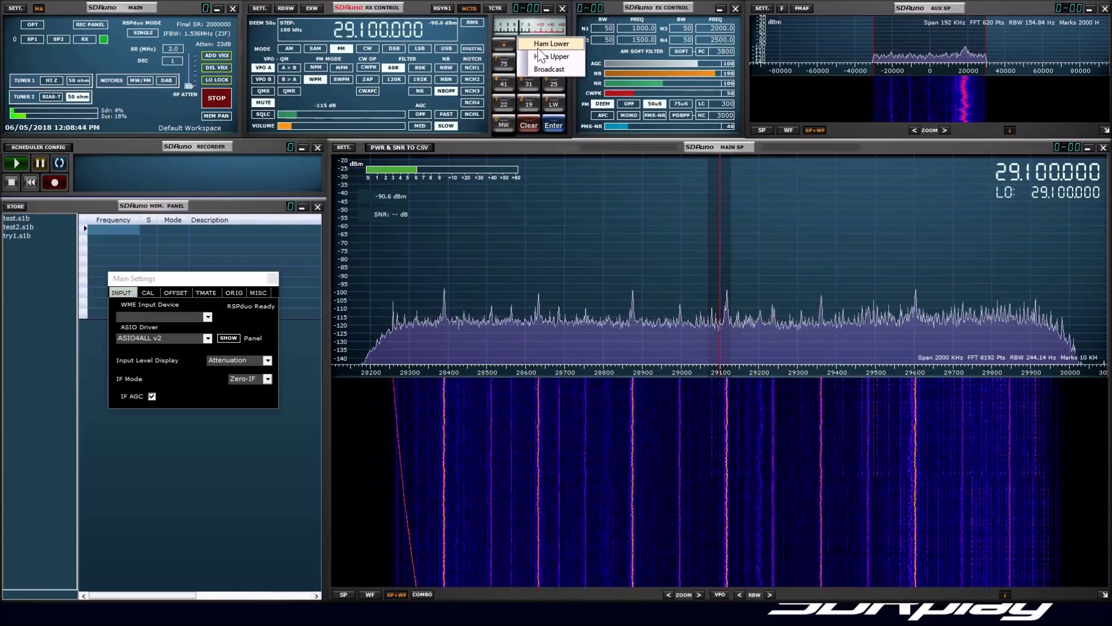
Tune to 216 kHz longwave in AM, set the IF mode to Low-IF, and close Main Settings.
click(554, 104)
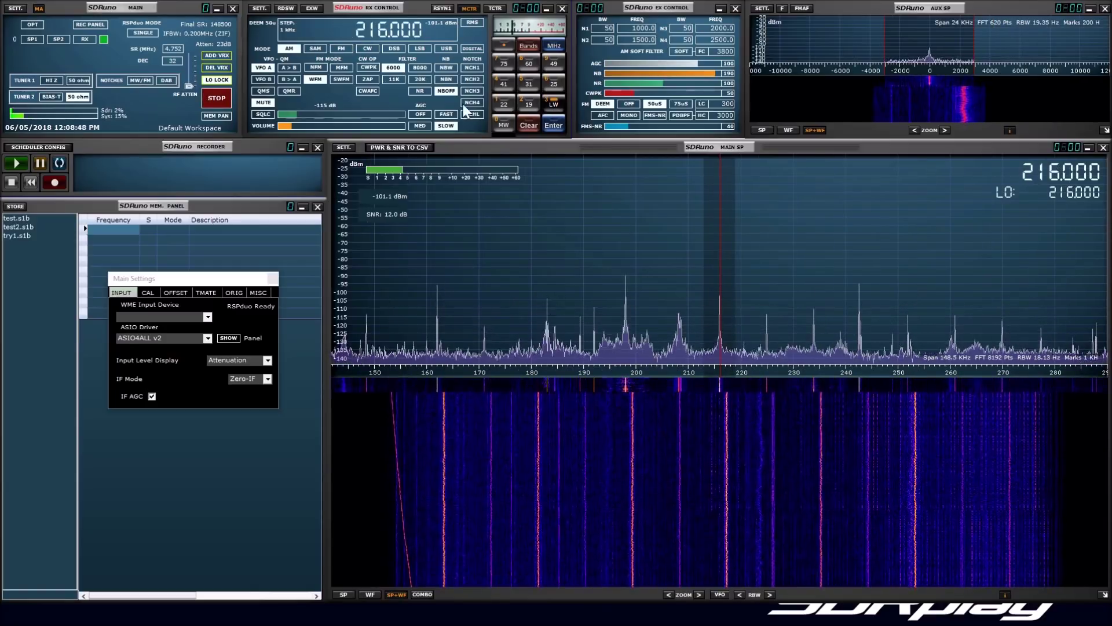
click(251, 379)
click(249, 396)
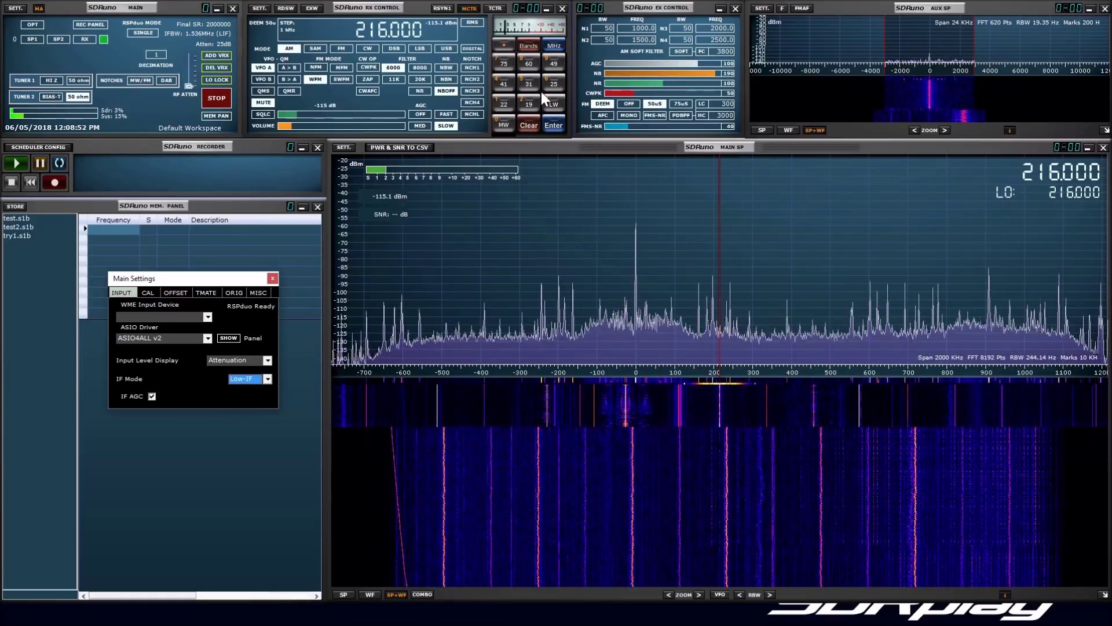
click(555, 99)
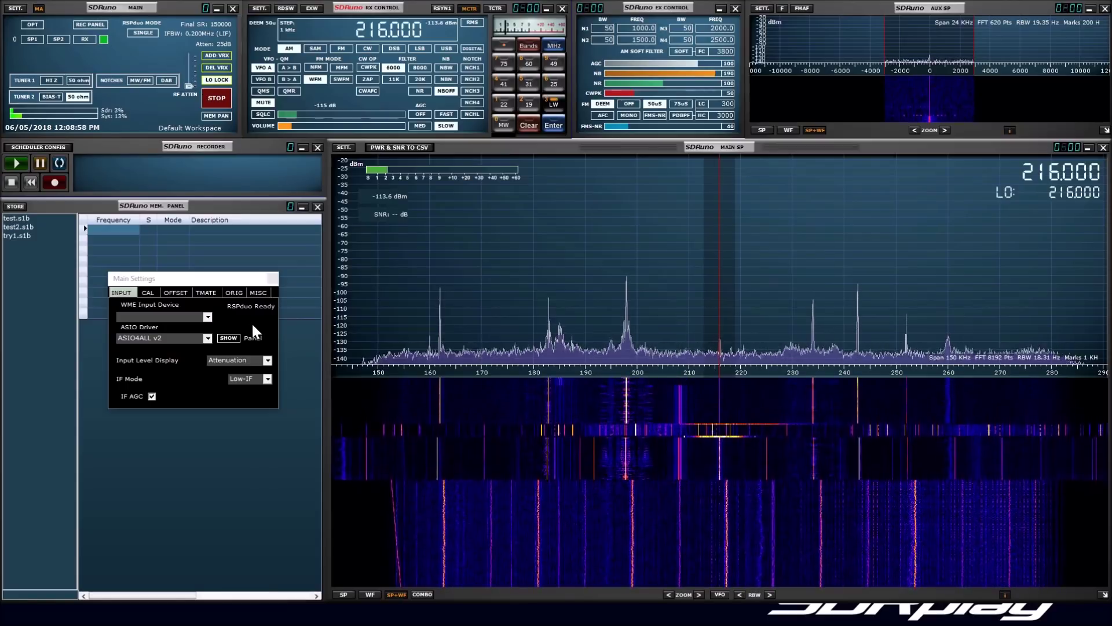
click(273, 278)
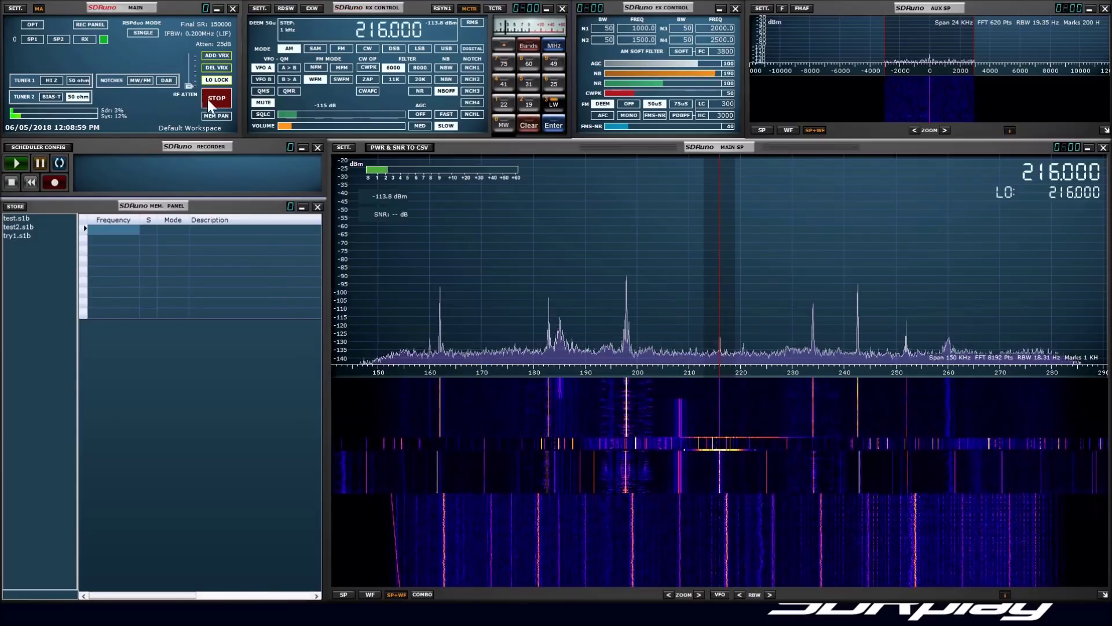
Switch the RSPduo to DUAL (NORMAL) mode so this instance becomes the master.
click(147, 33)
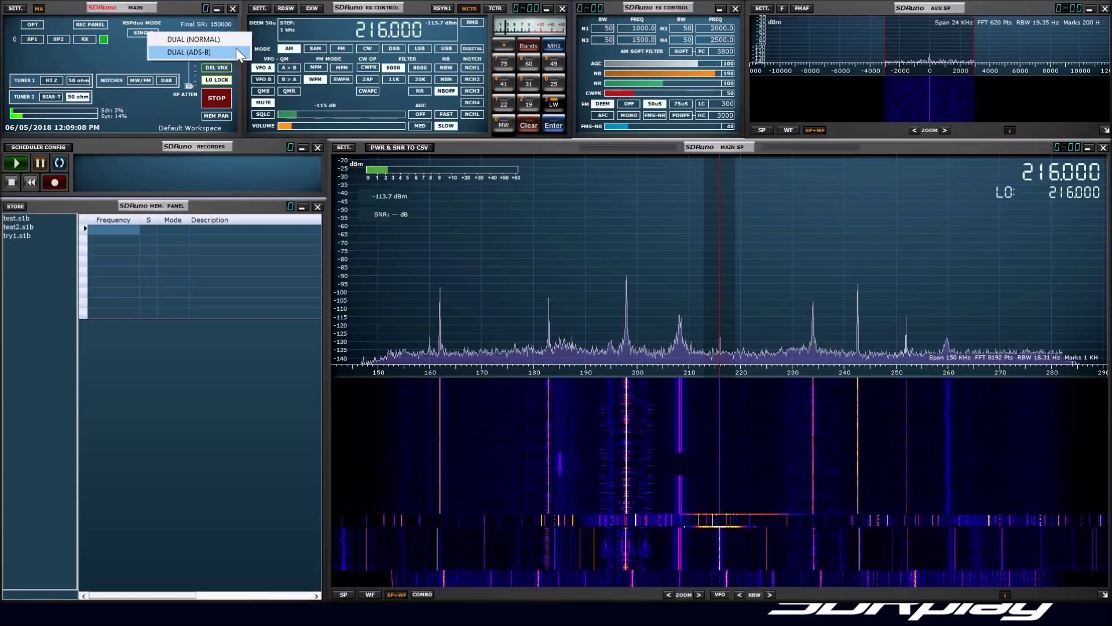
click(214, 38)
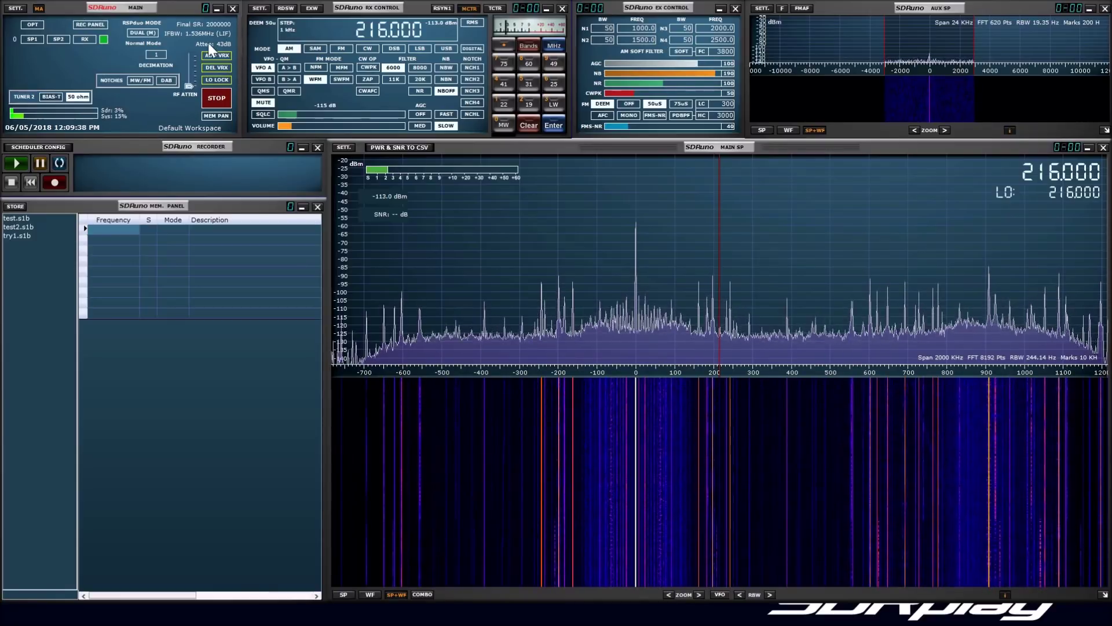
Apply the RSPduo Master auto layout from the SETT. menu.
click(16, 8)
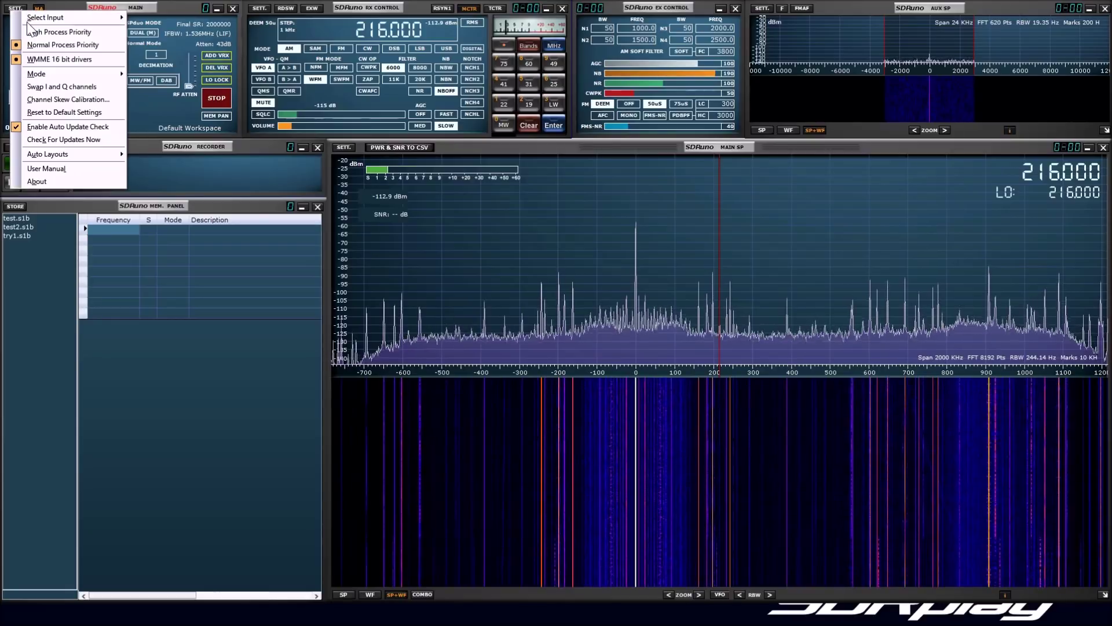
mouse_move(68, 154)
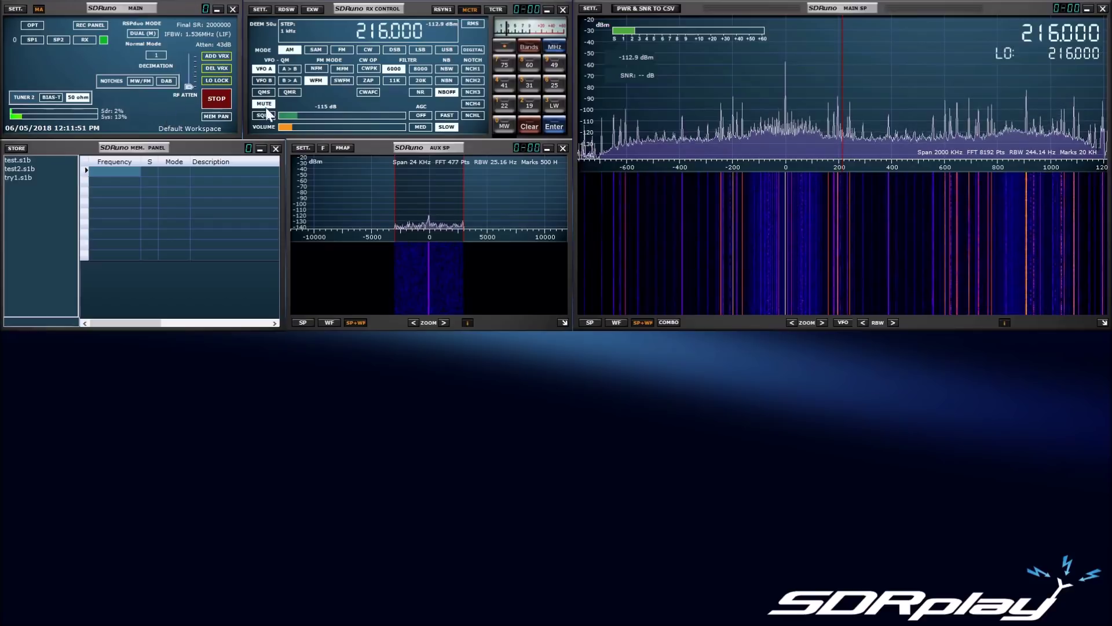
Tune the master receiver to 89.100 MHz.
click(382, 28)
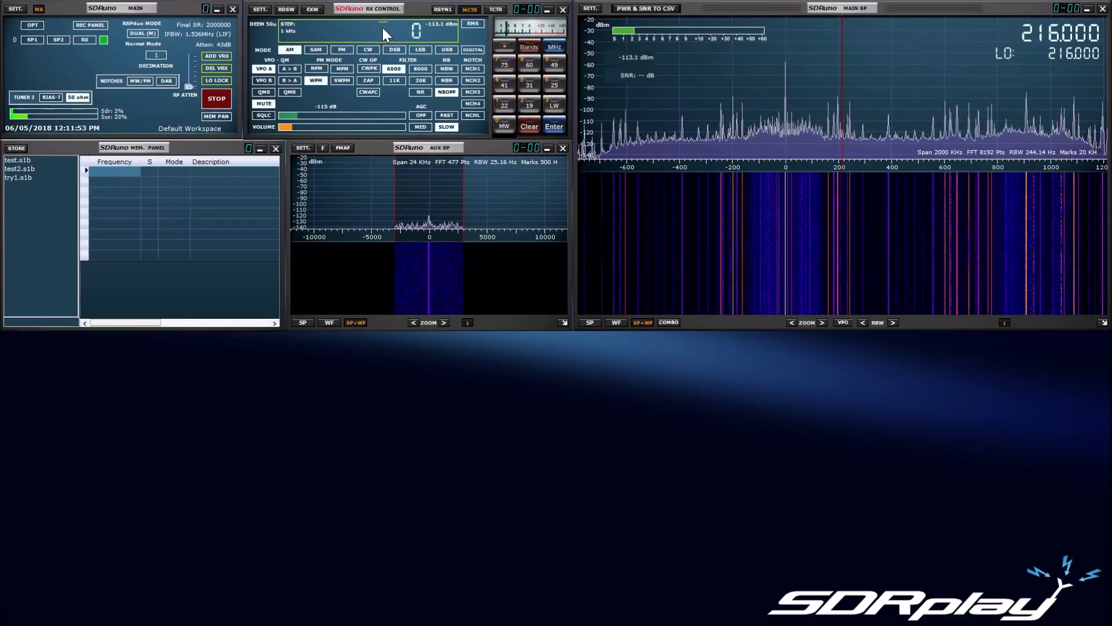
text(89000)
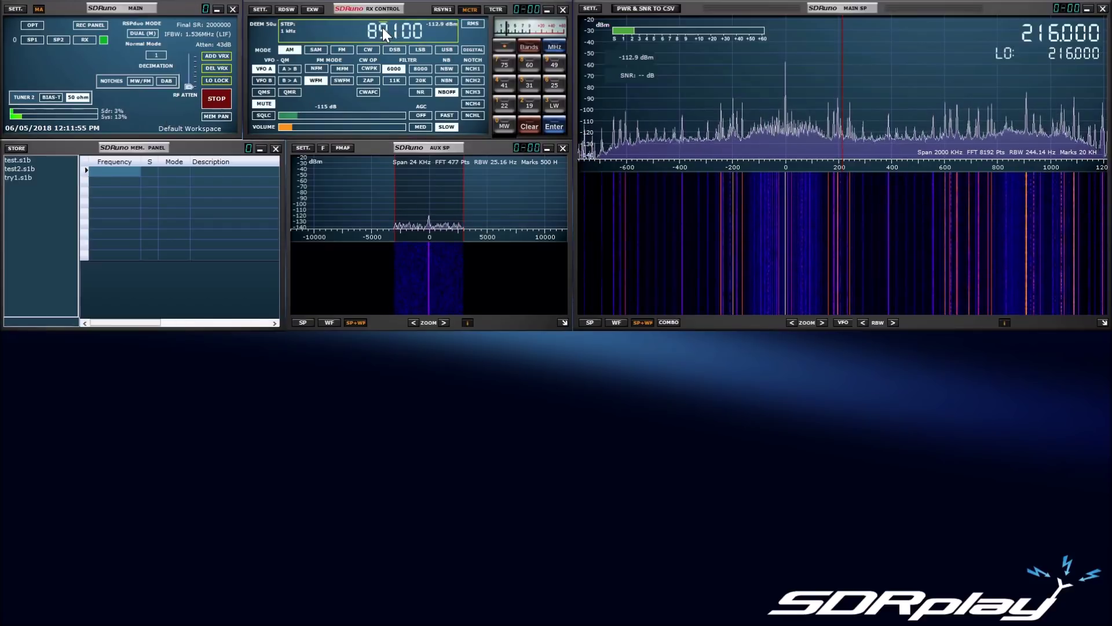
key(Return)
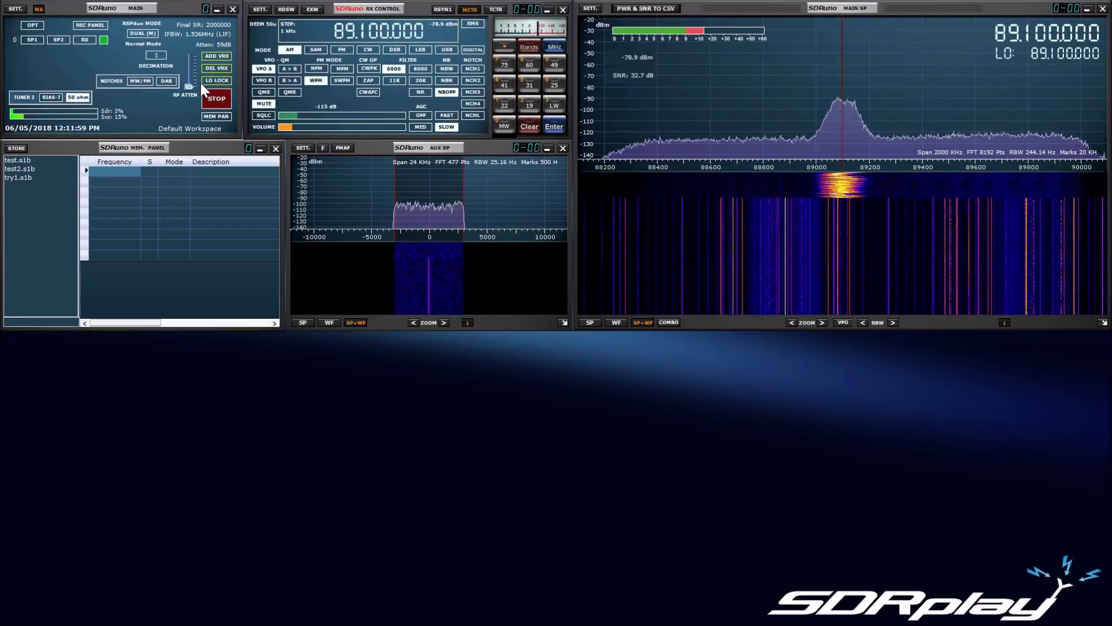
Toggle the audio mute off and on, then bring up a second SDRuno instance as slave.
click(264, 104)
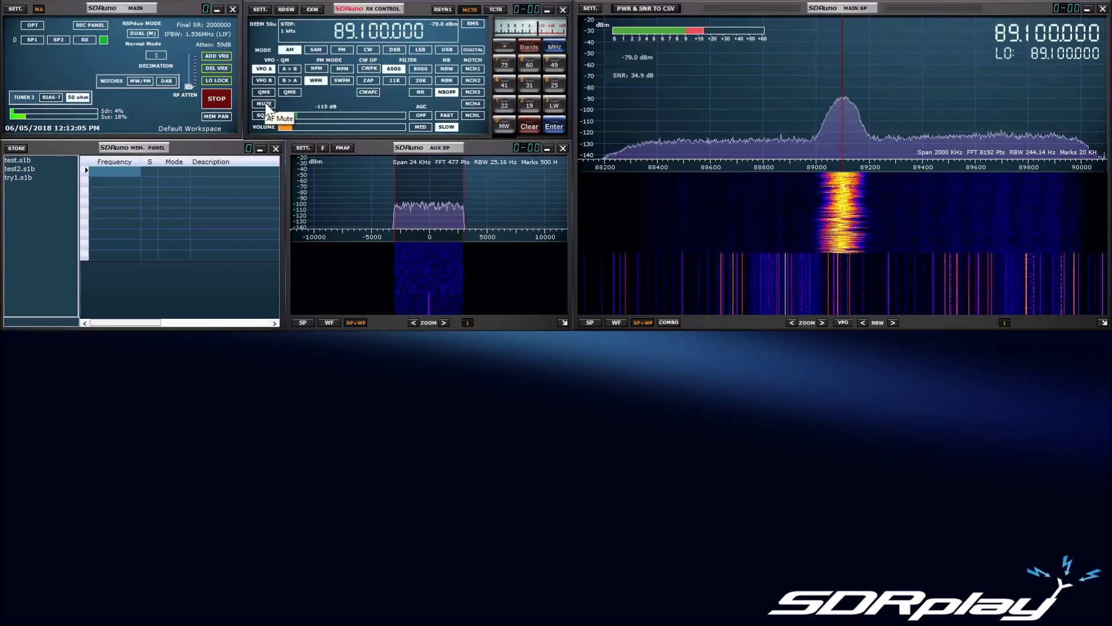
click(265, 105)
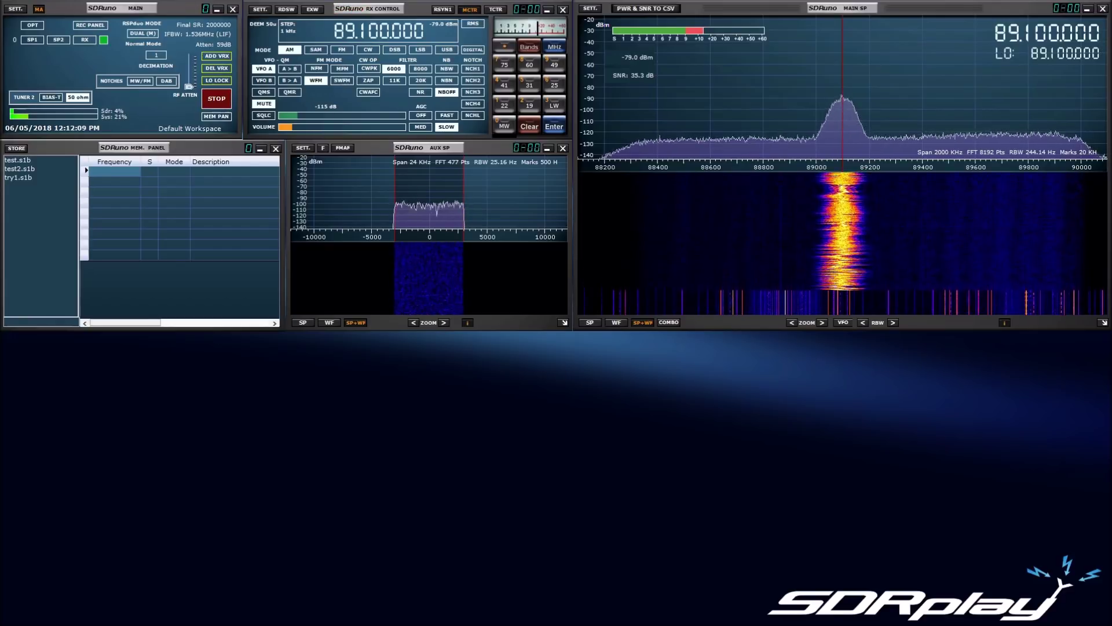
click(89, 24)
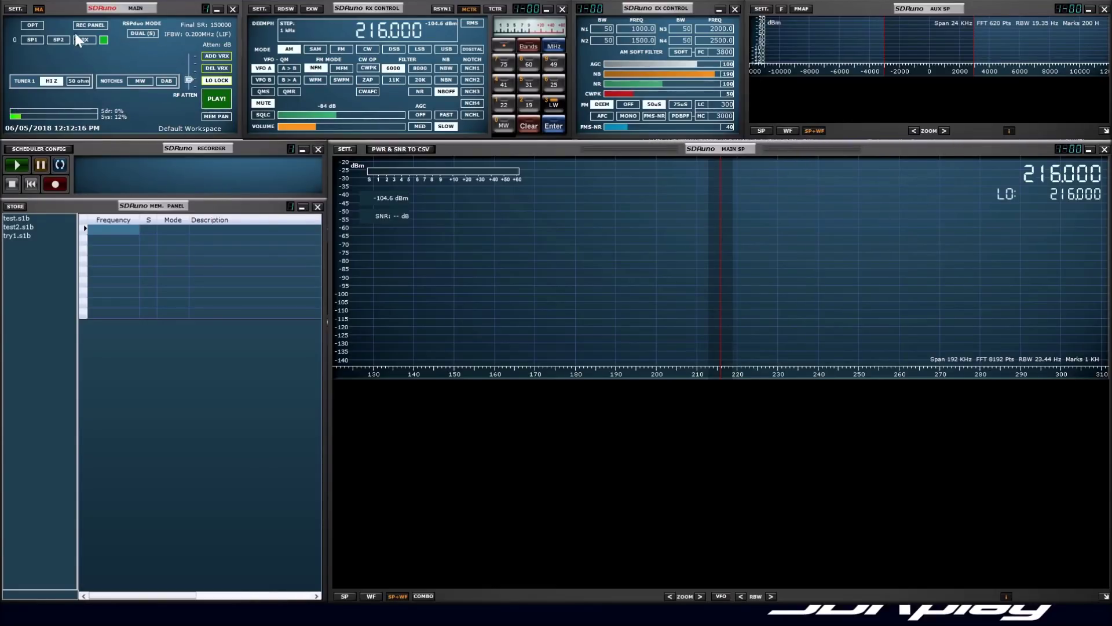
Apply the RSPduo Slave auto layout to the second SDRuno instance.
click(15, 9)
mouse_move(84, 145)
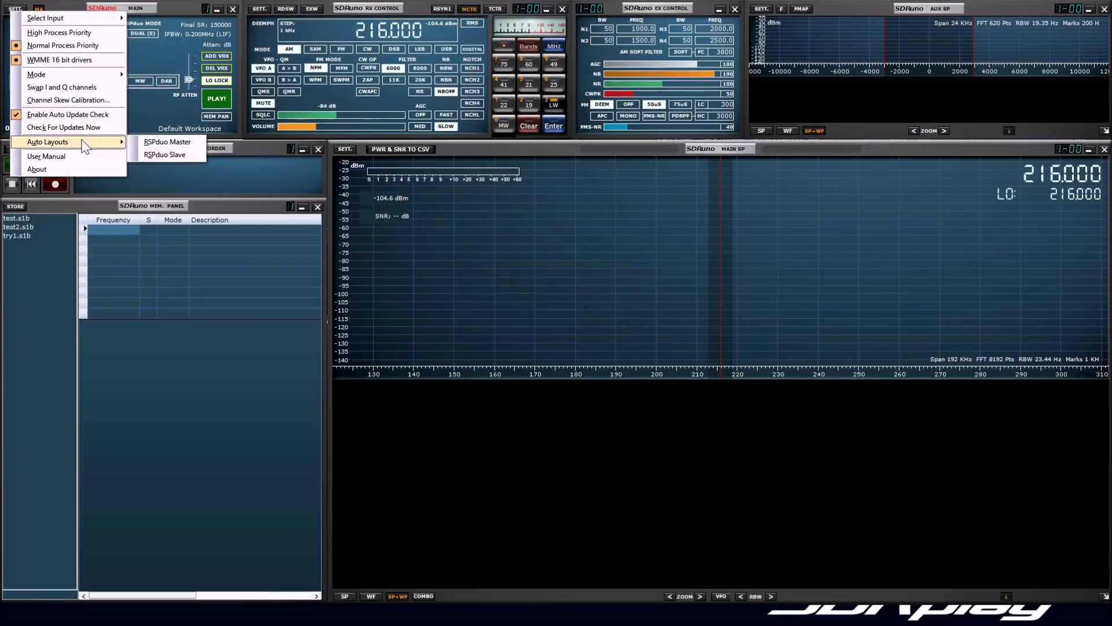
click(168, 155)
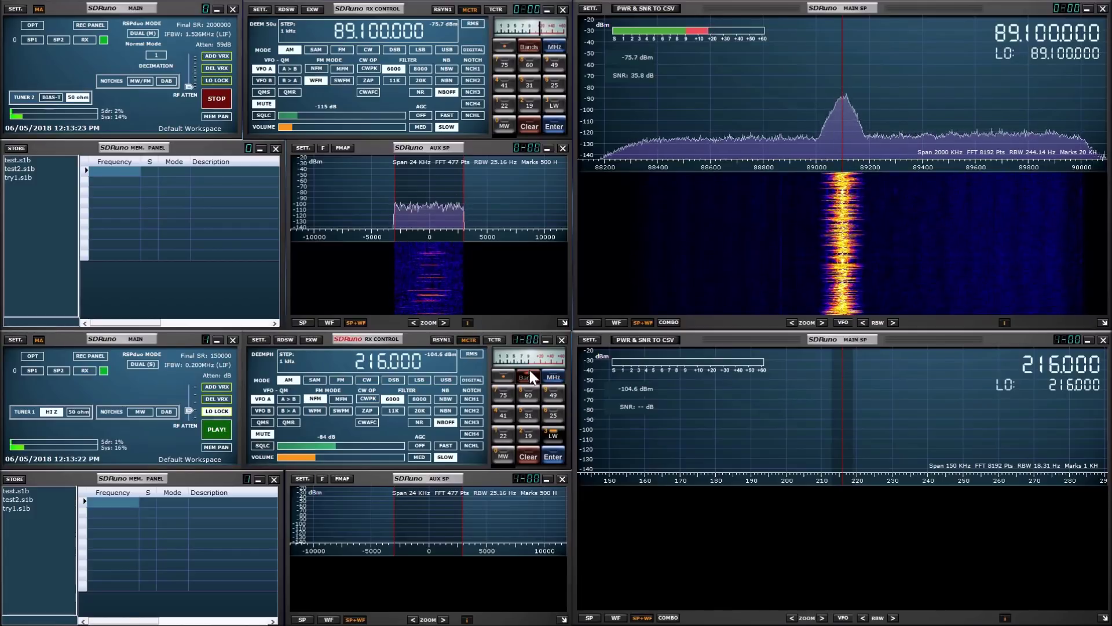
Start the slave receiver, tune it to 198 kHz, then attempt to close the master instance.
click(223, 430)
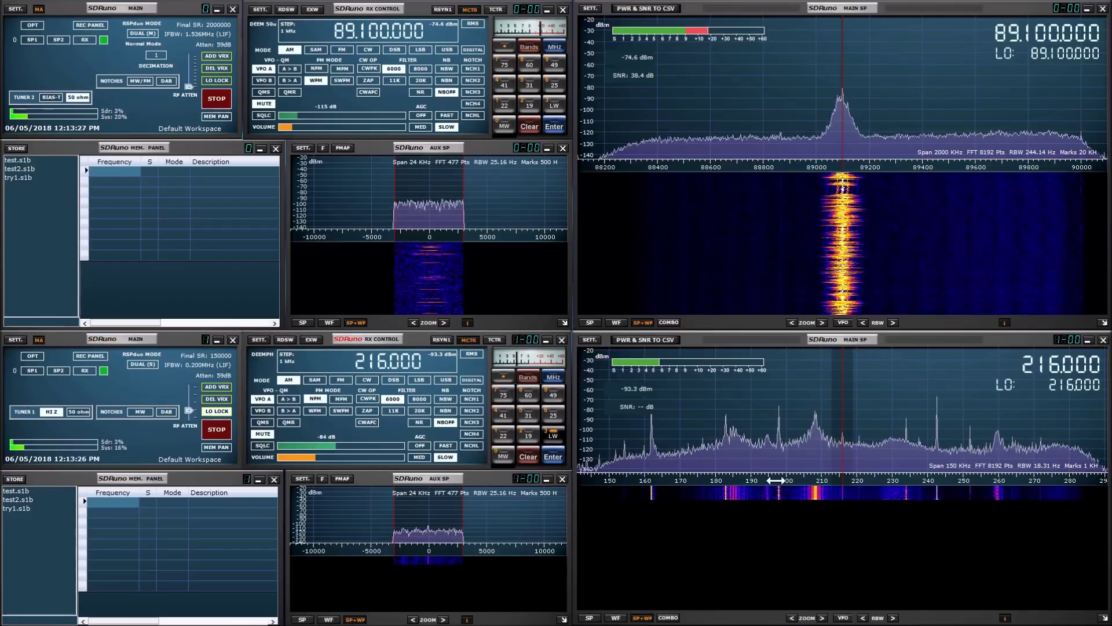
click(779, 380)
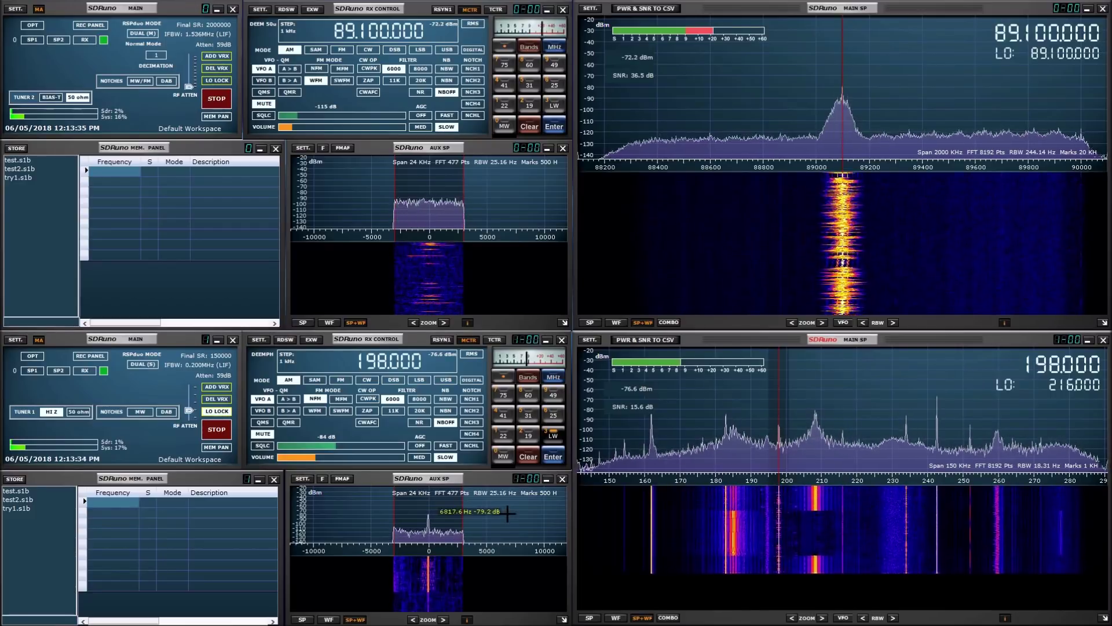
click(272, 336)
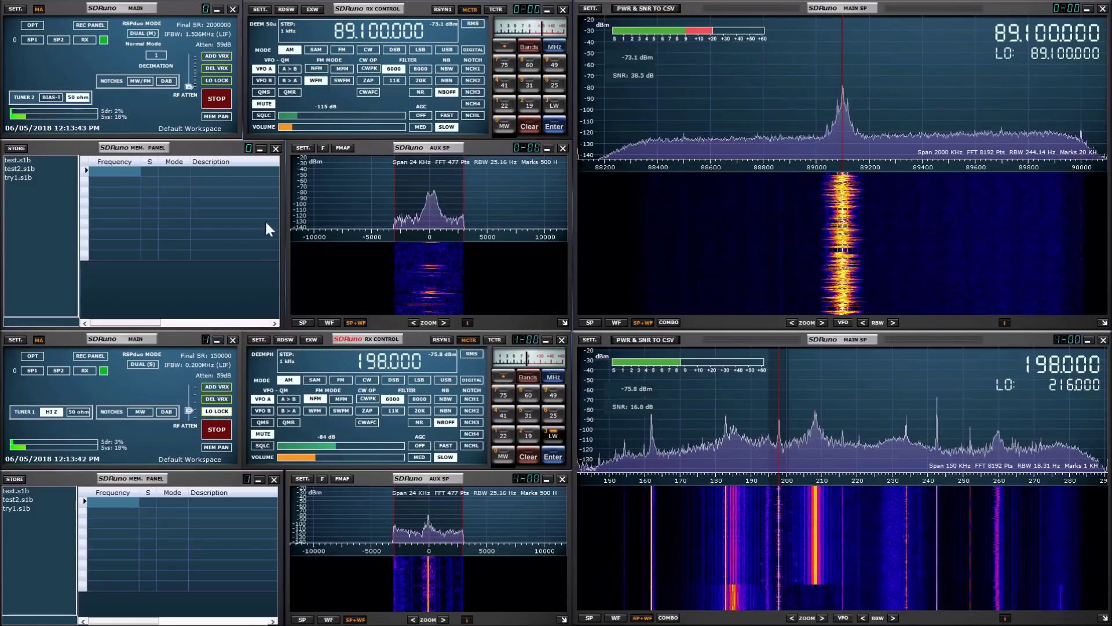
click(234, 9)
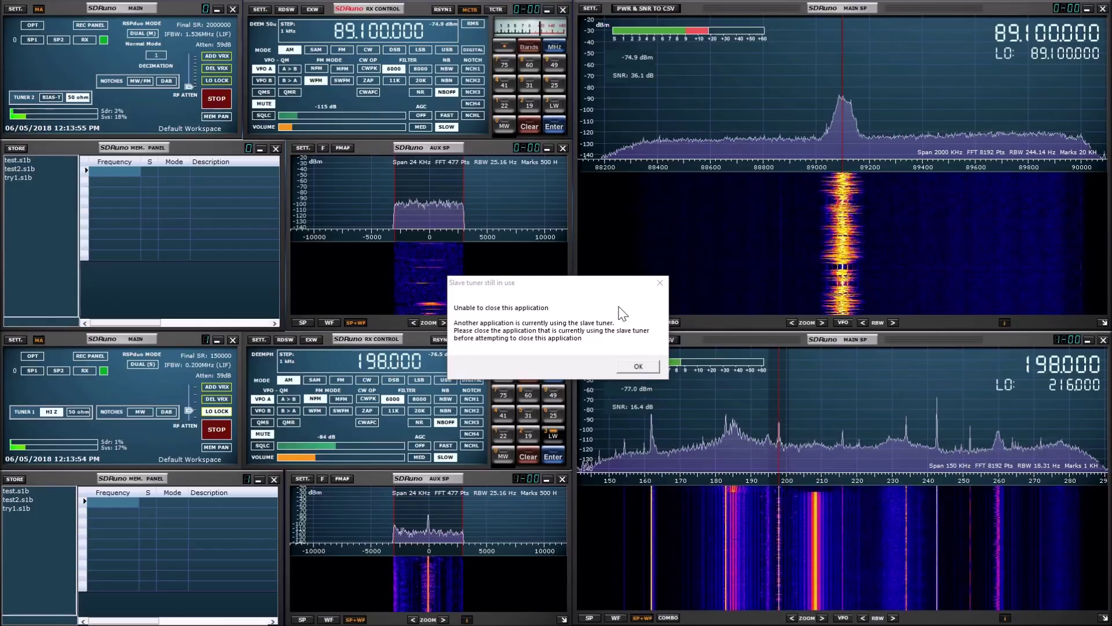
Dismiss the 'Slave tuner still in use' warning and close the slave SDRuno instance.
click(638, 366)
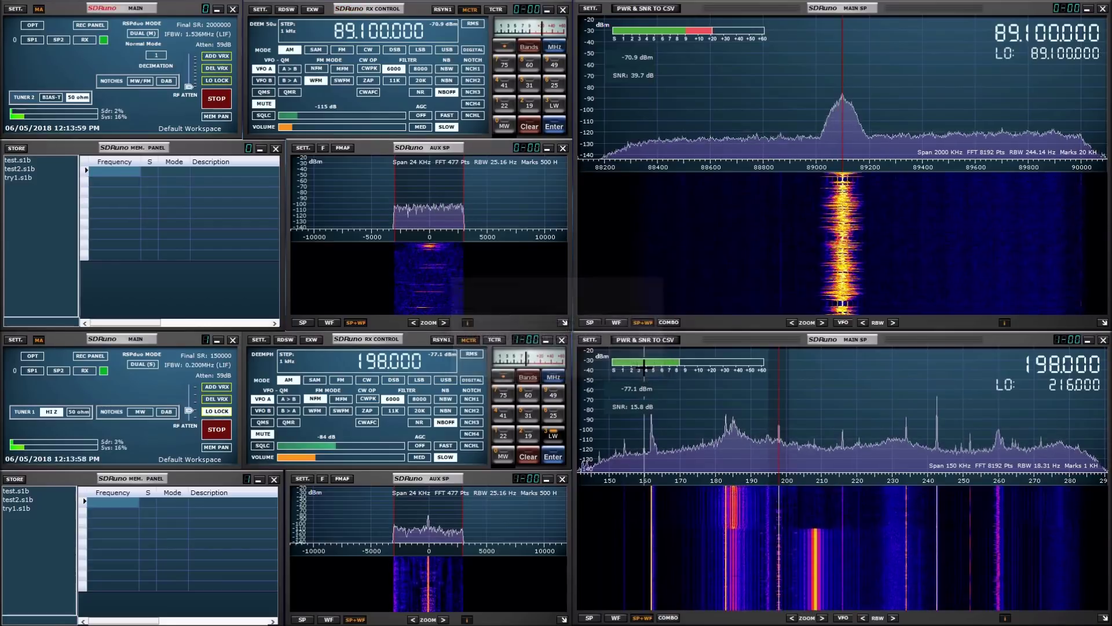
click(234, 342)
click(234, 342)
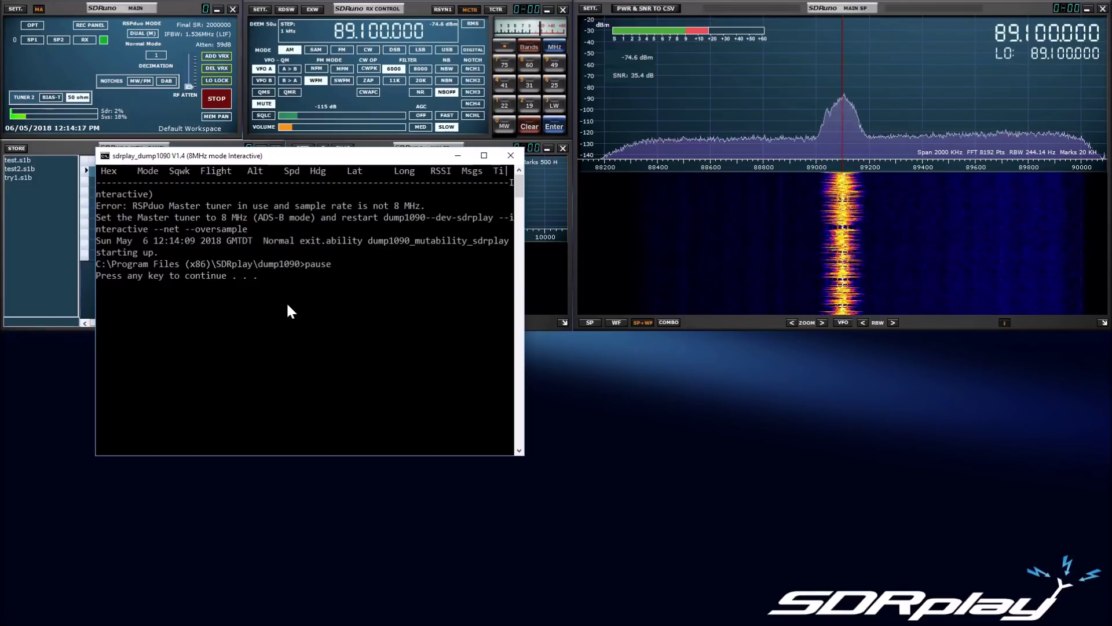
Dismiss the dump1090 console's 8 MHz master-tuner error and list SDRuno's RSPduo operating modes.
key(Return)
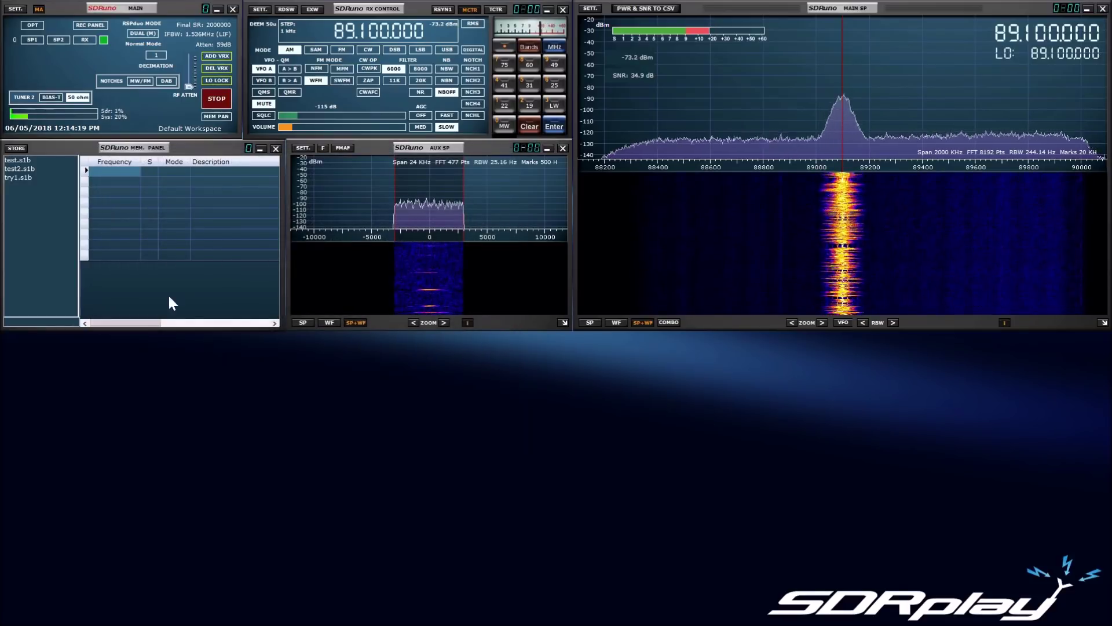
click(135, 35)
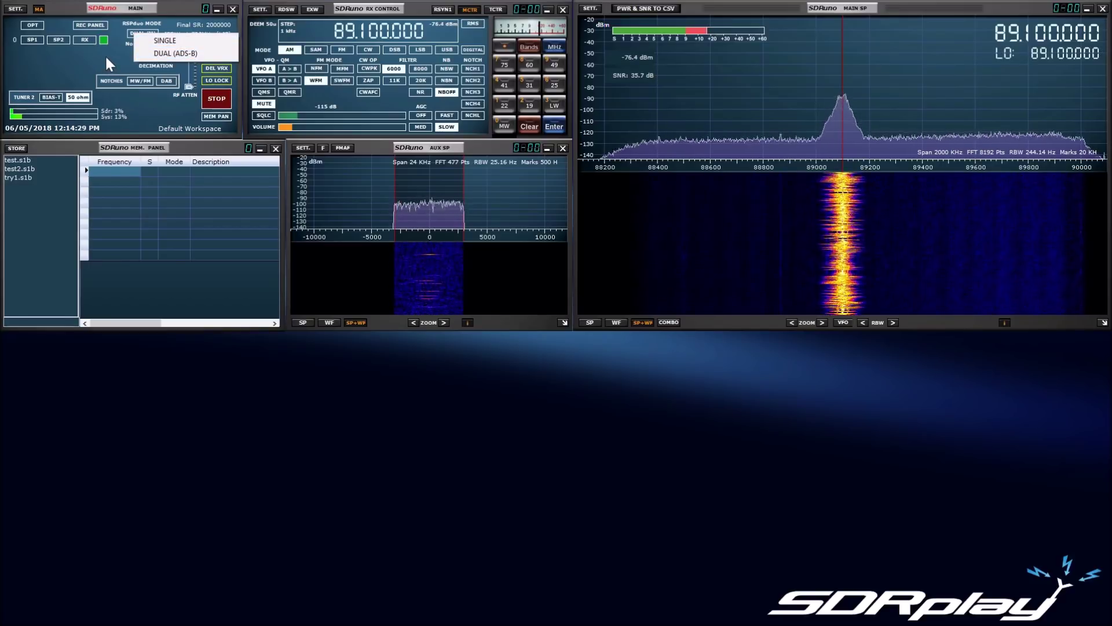
Switch the RSPduo to dual ADS-B master mode and tune long-wave 216.000 on the Hi-Z input.
click(182, 40)
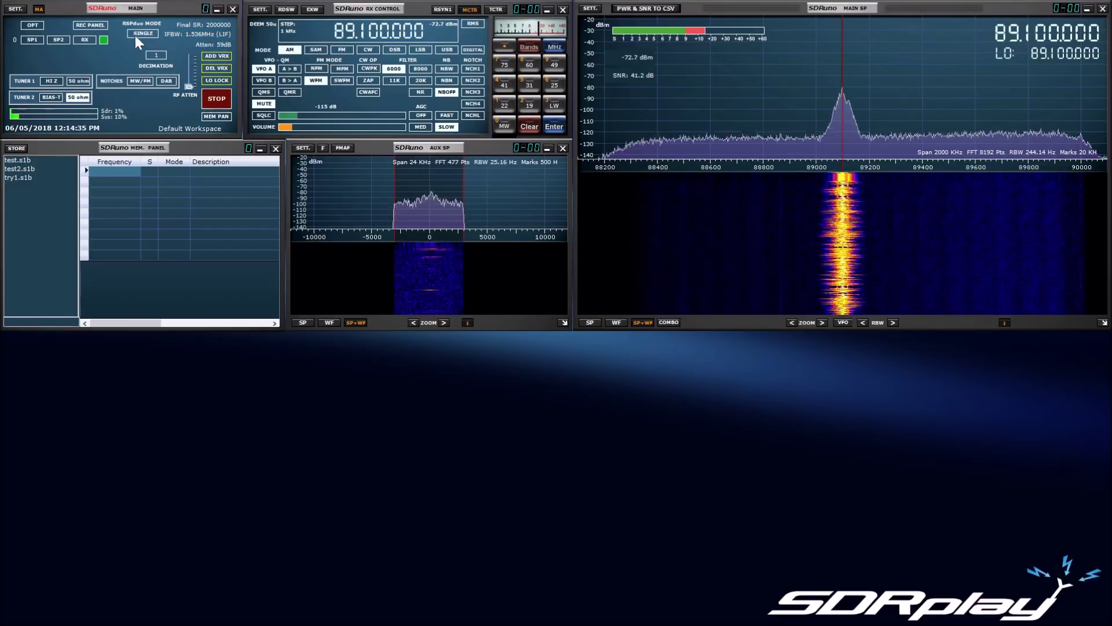
click(76, 78)
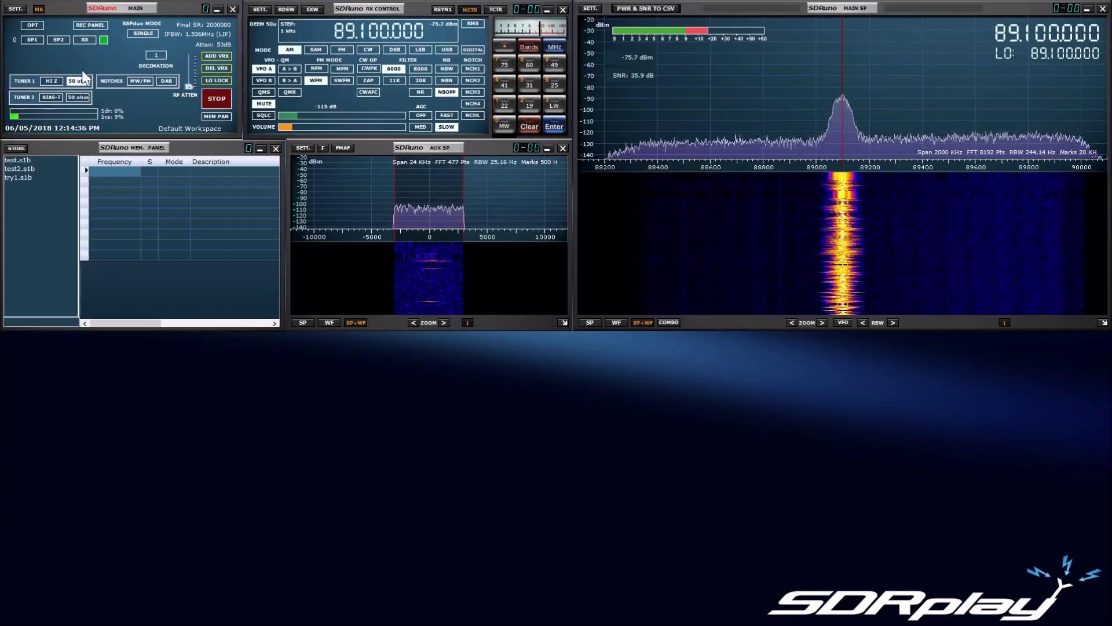
click(147, 33)
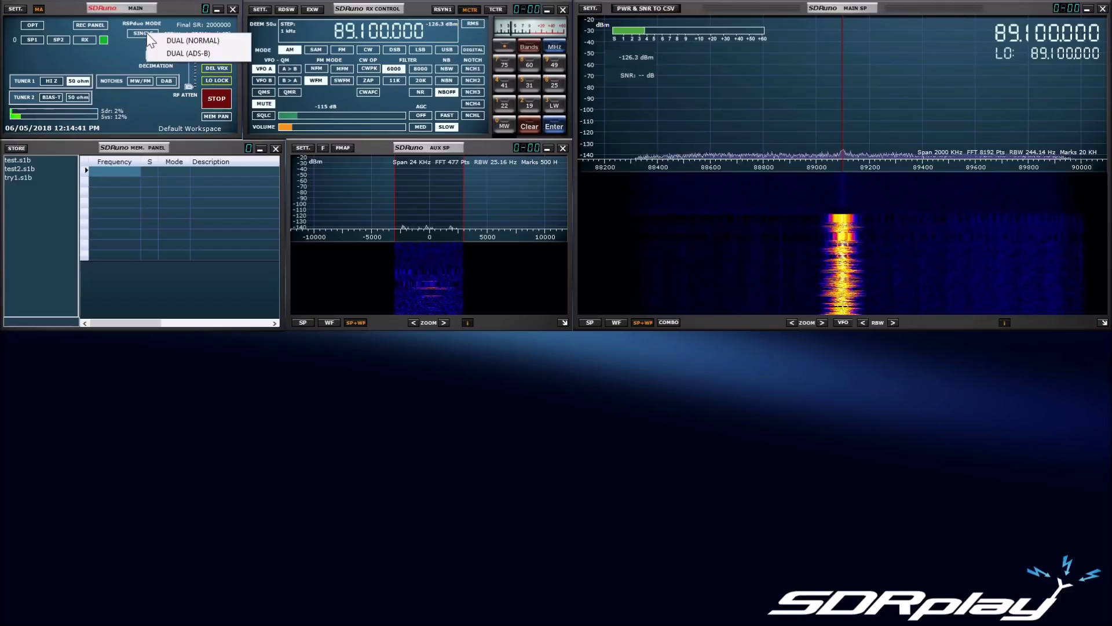
click(190, 54)
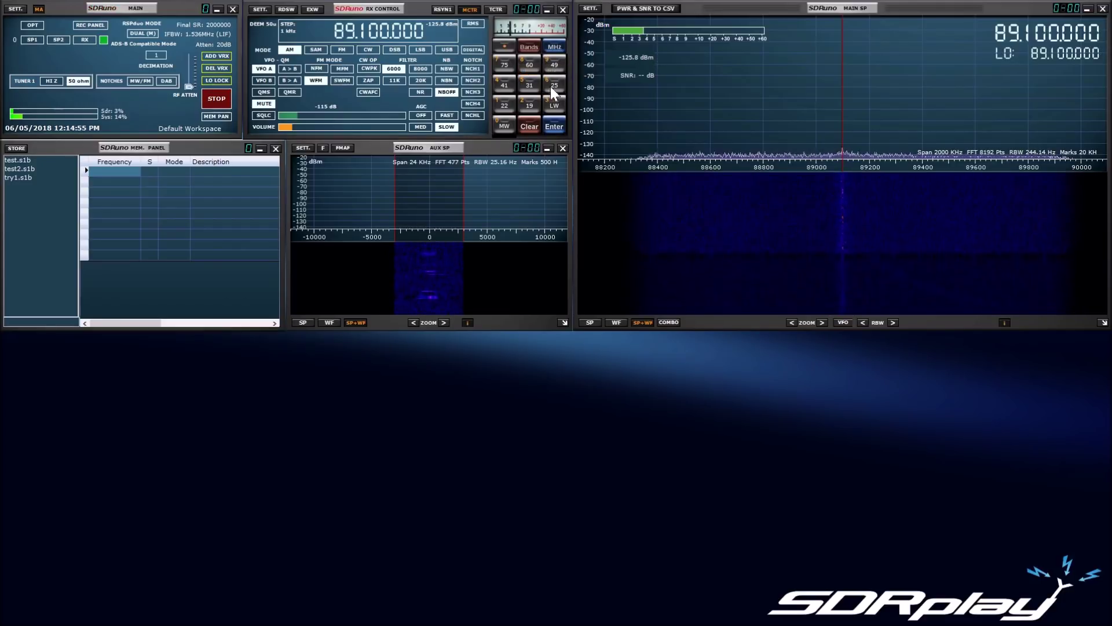
click(555, 103)
click(58, 81)
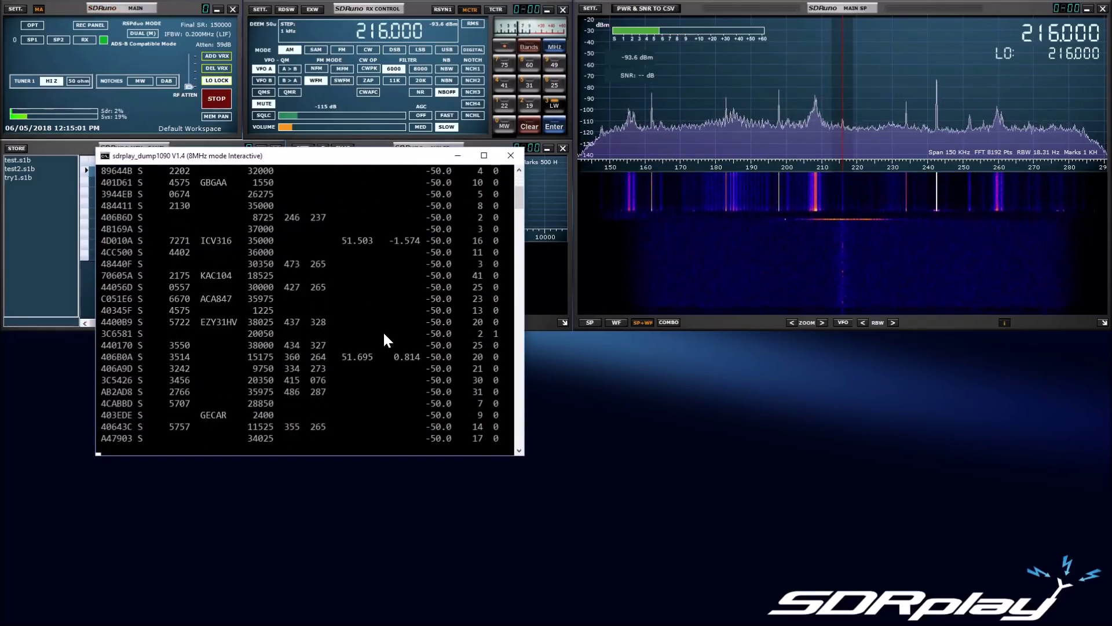
Attempt to close the master SDRuno session and dismiss the slave-tuner-in-use warning.
drag(359, 157, 382, 324)
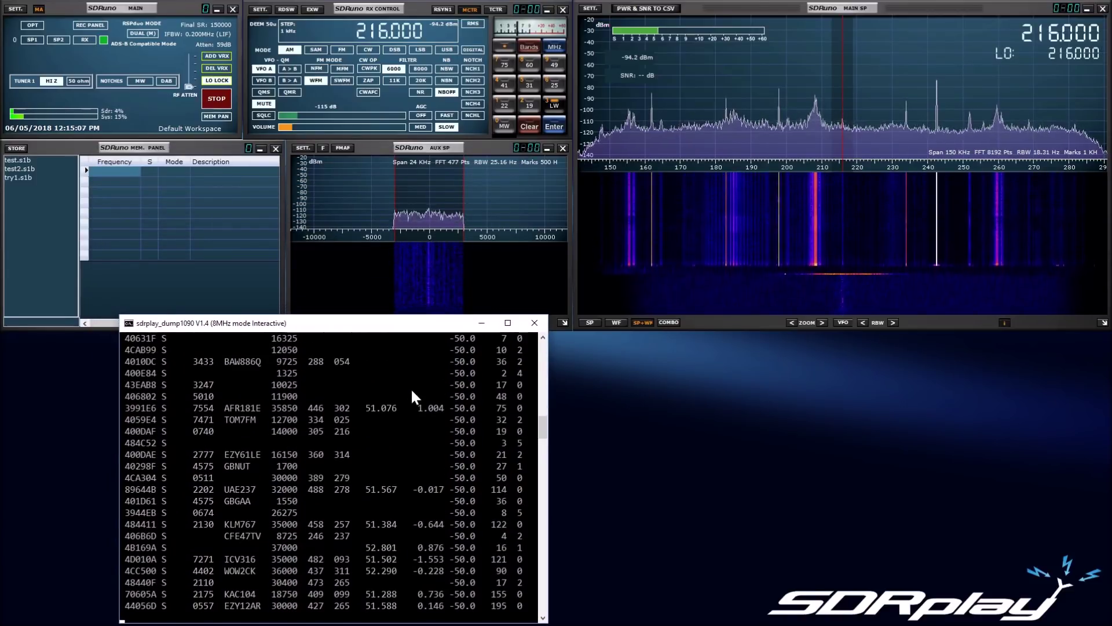
click(234, 9)
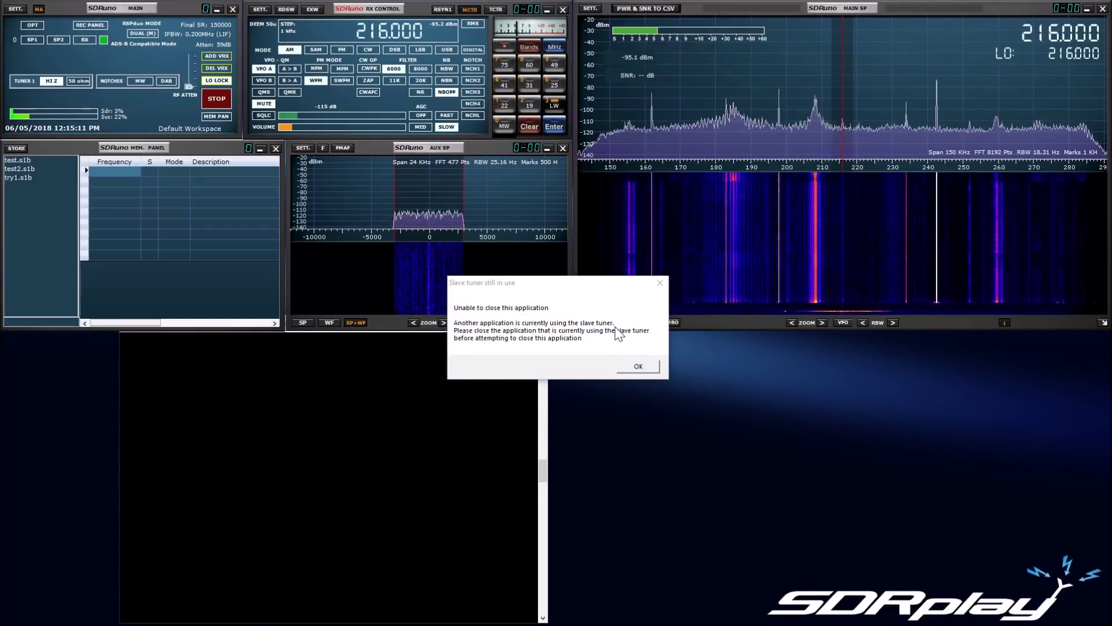
click(638, 367)
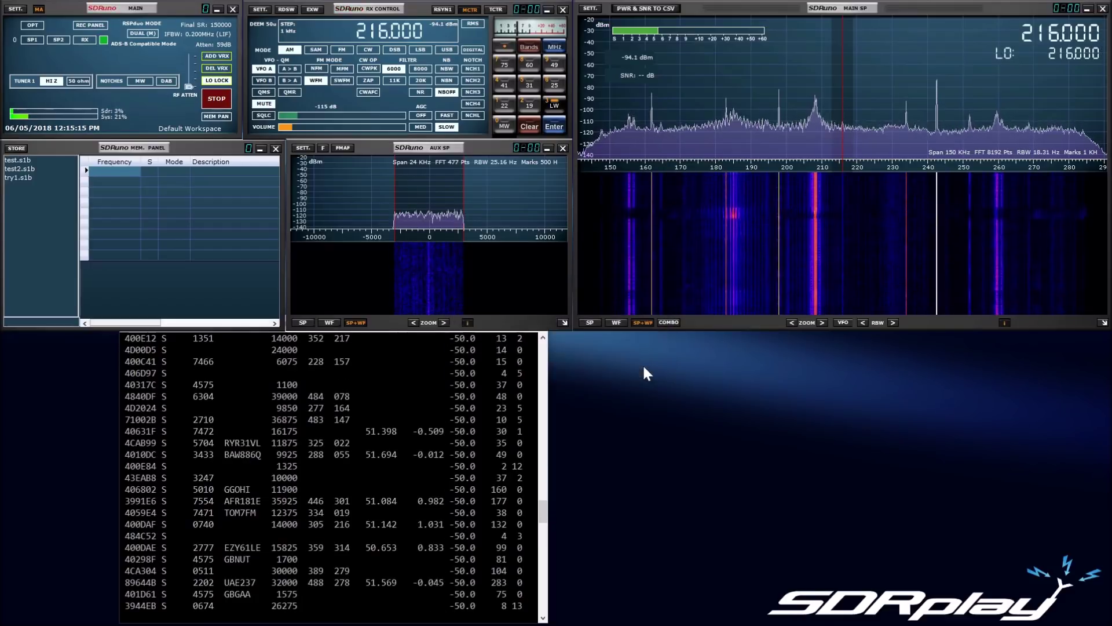
Stop the dump1090 decoder with Ctrl+C and confirm ending the batch job.
click(401, 387)
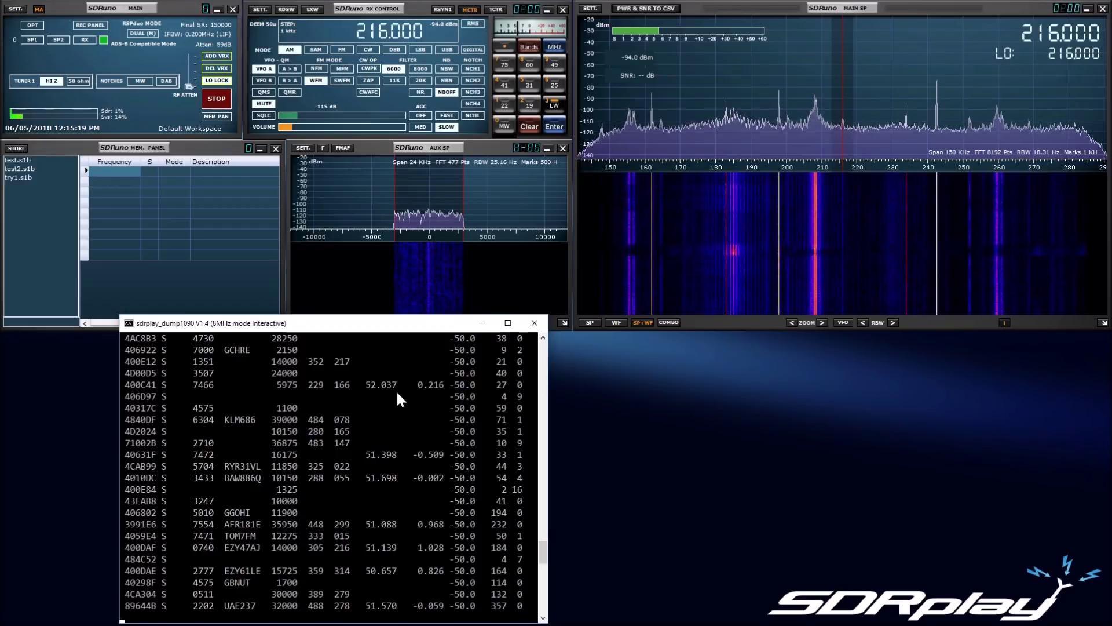
key(ctrl+c)
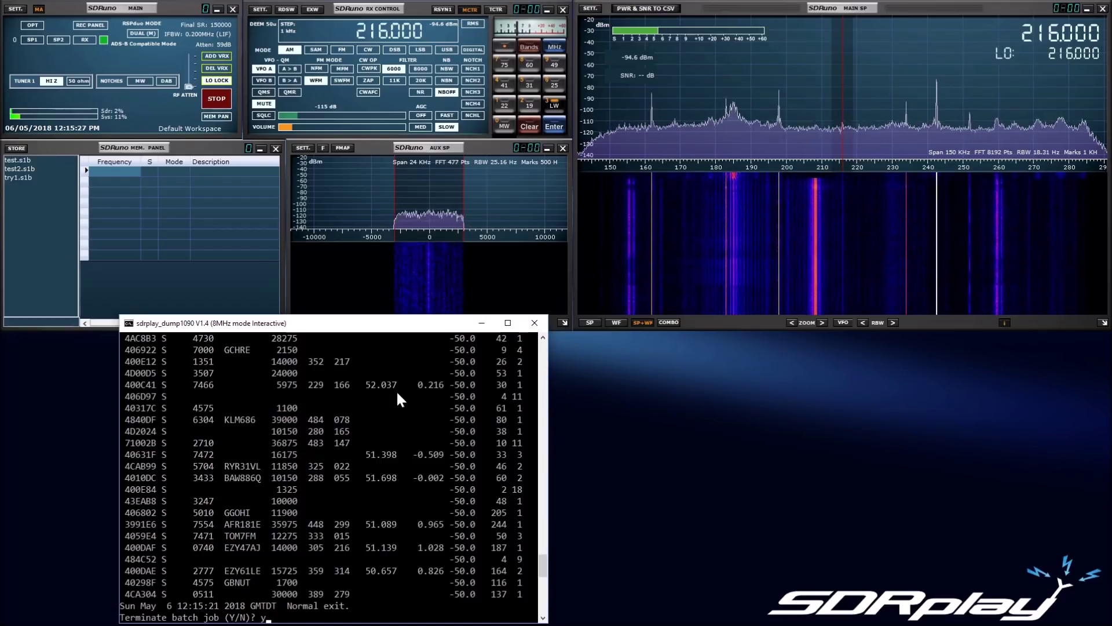
key(Return)
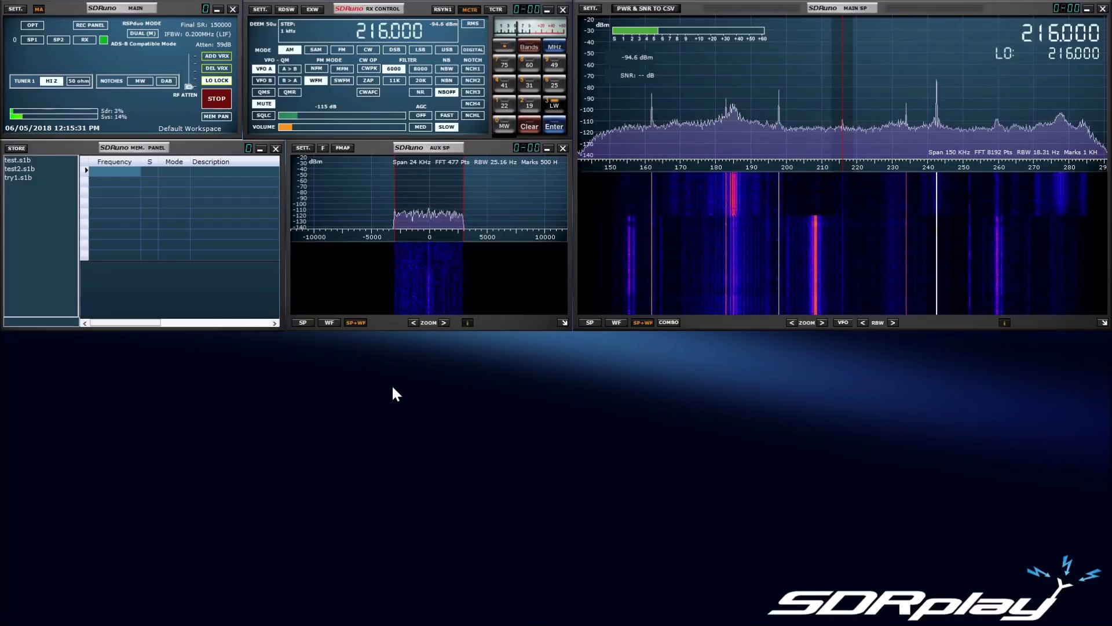
Close the master SDRuno MAIN window and move the dump1090 console to the lower left.
click(233, 9)
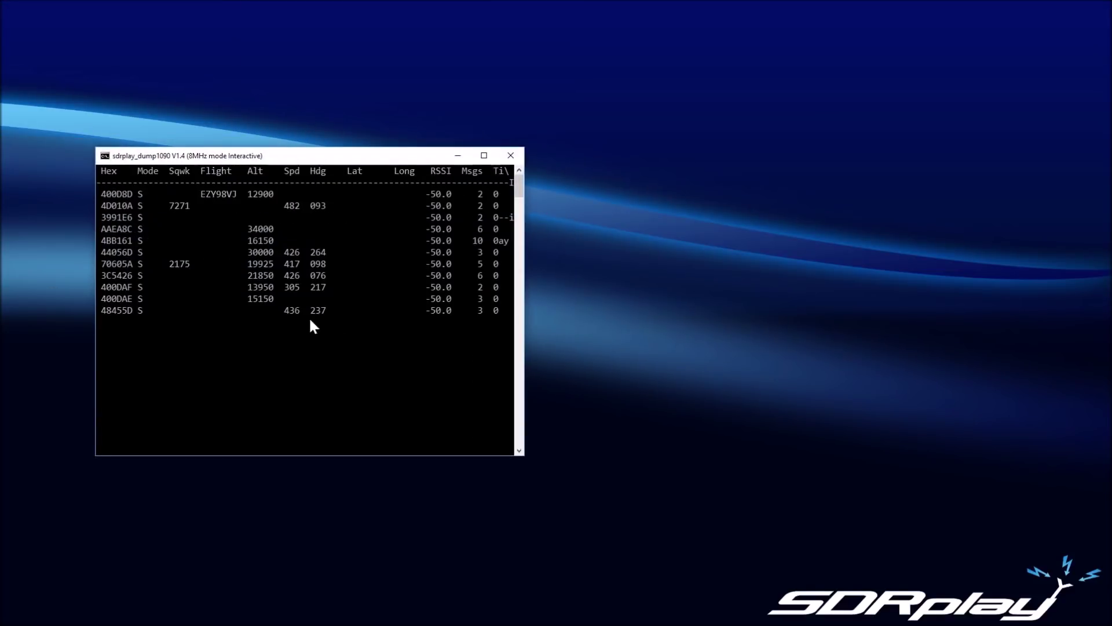
drag(334, 155, 252, 321)
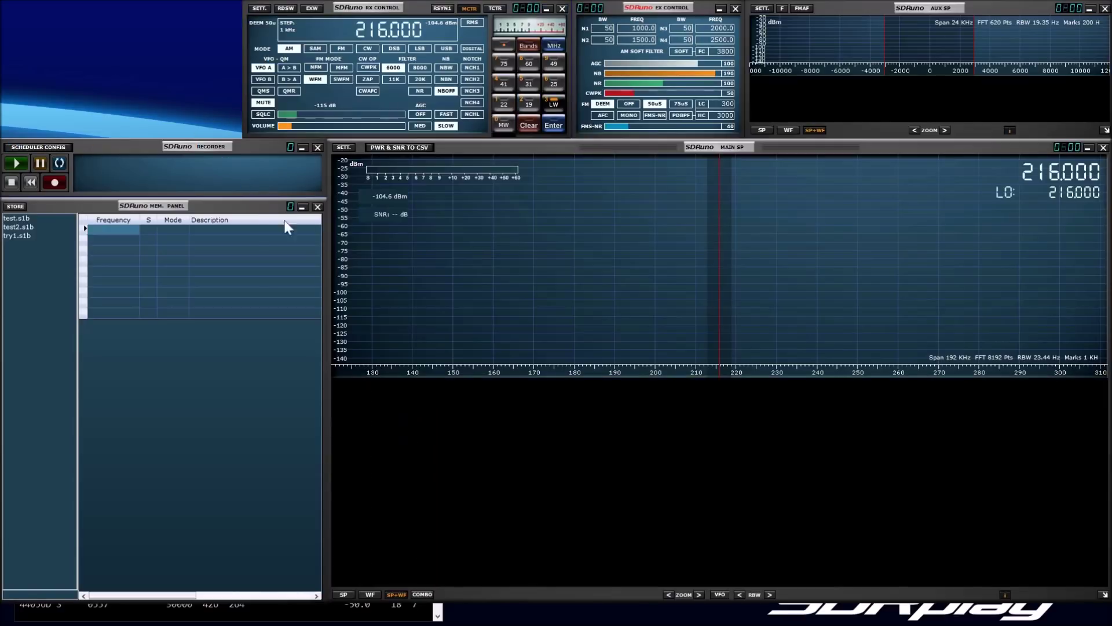
Close the Memory Panel and Recorder, shorten Main SP, and start the slave session playing.
click(317, 206)
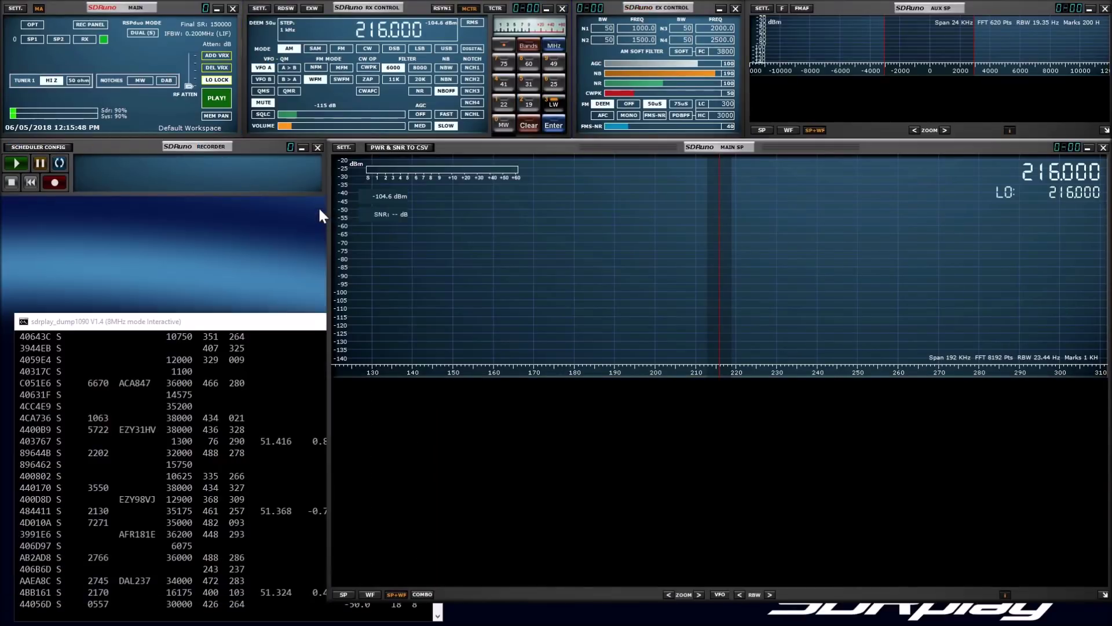
click(317, 148)
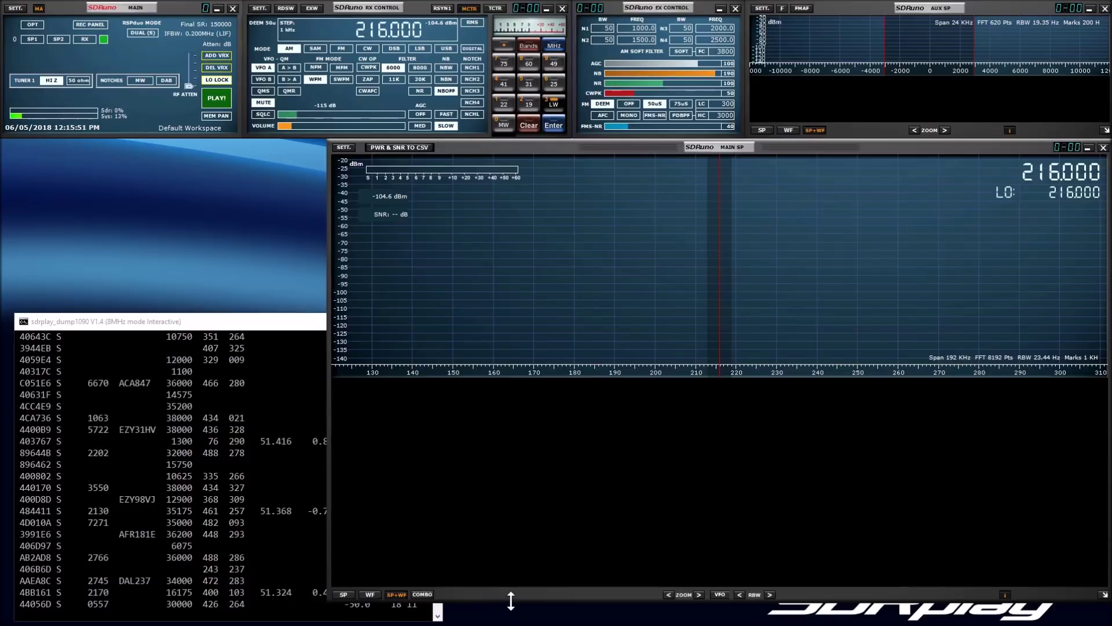
drag(511, 601, 511, 359)
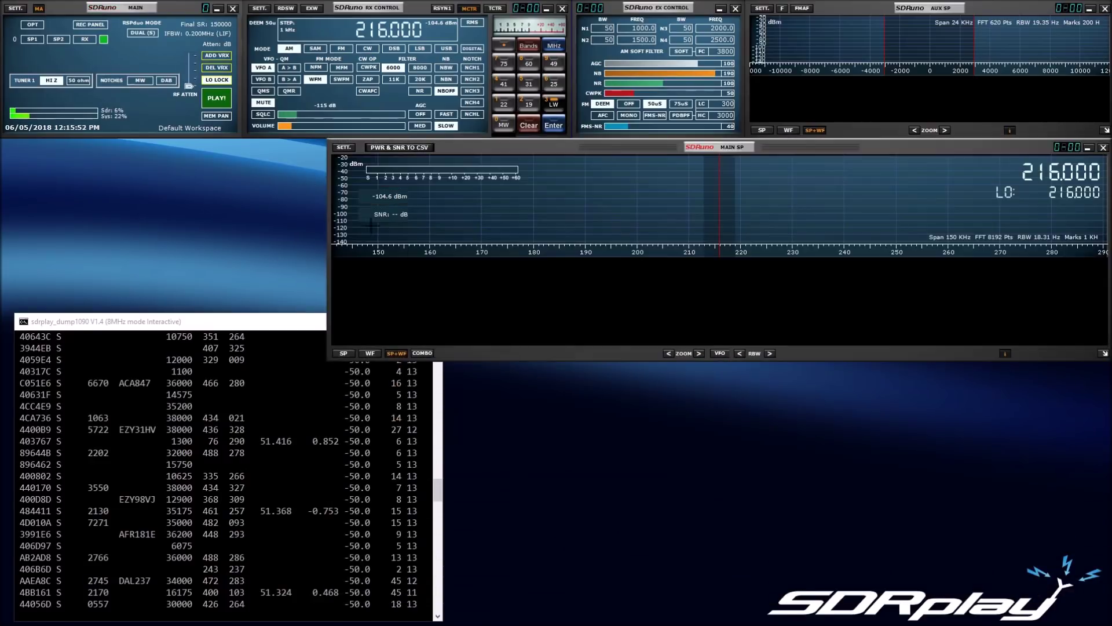
click(217, 99)
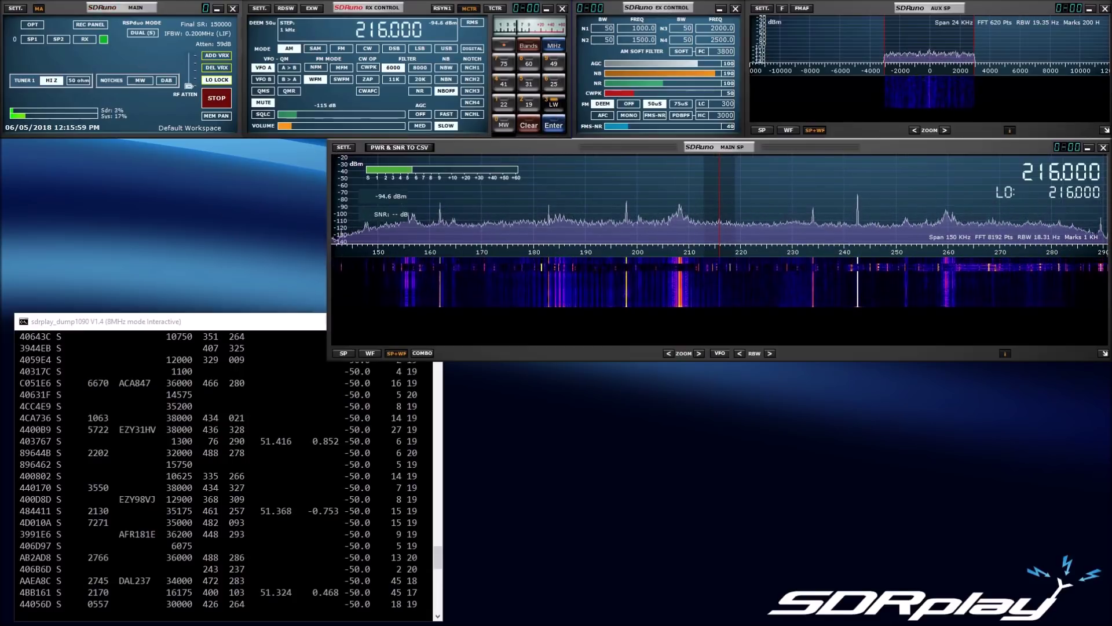
Close the slave SDRuno session and stop the dump1090 decoder with Ctrl+C.
click(276, 385)
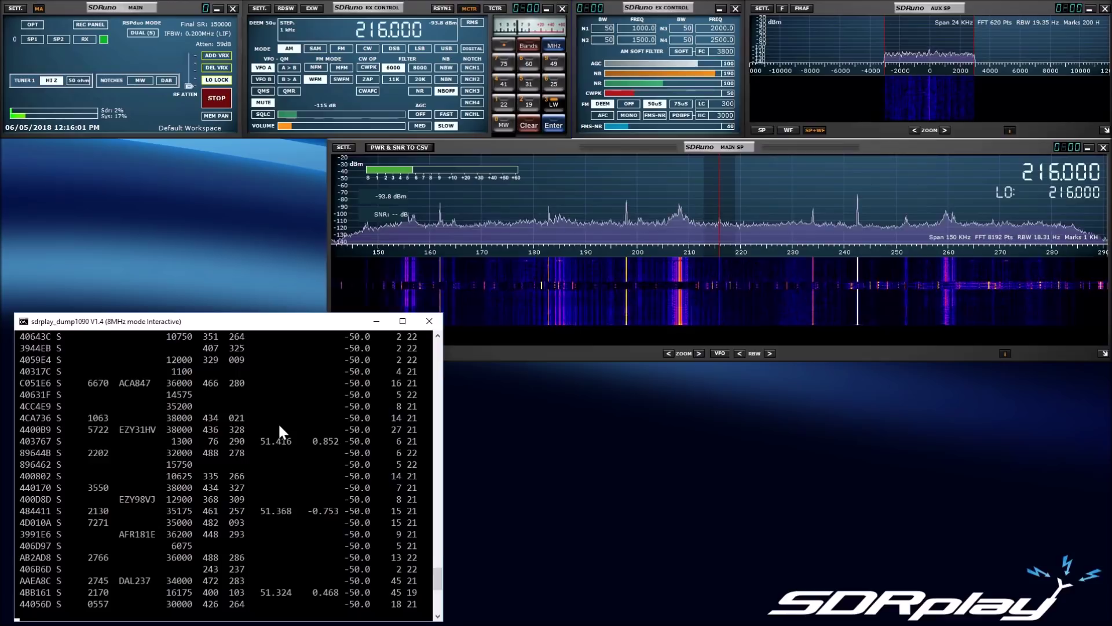
key(ctrl+c)
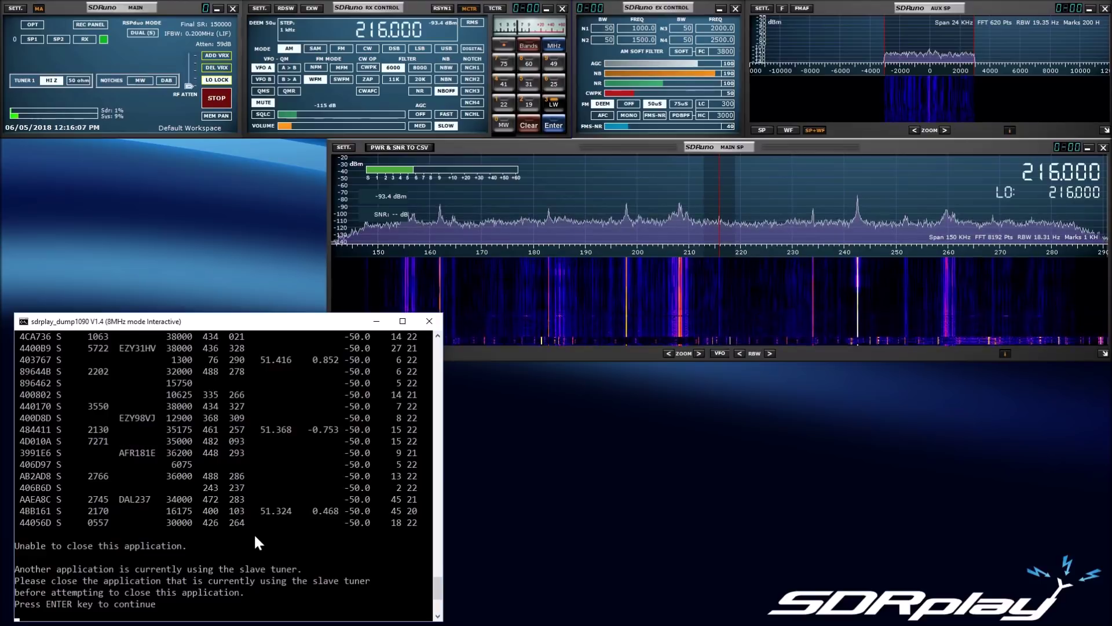
key(Return)
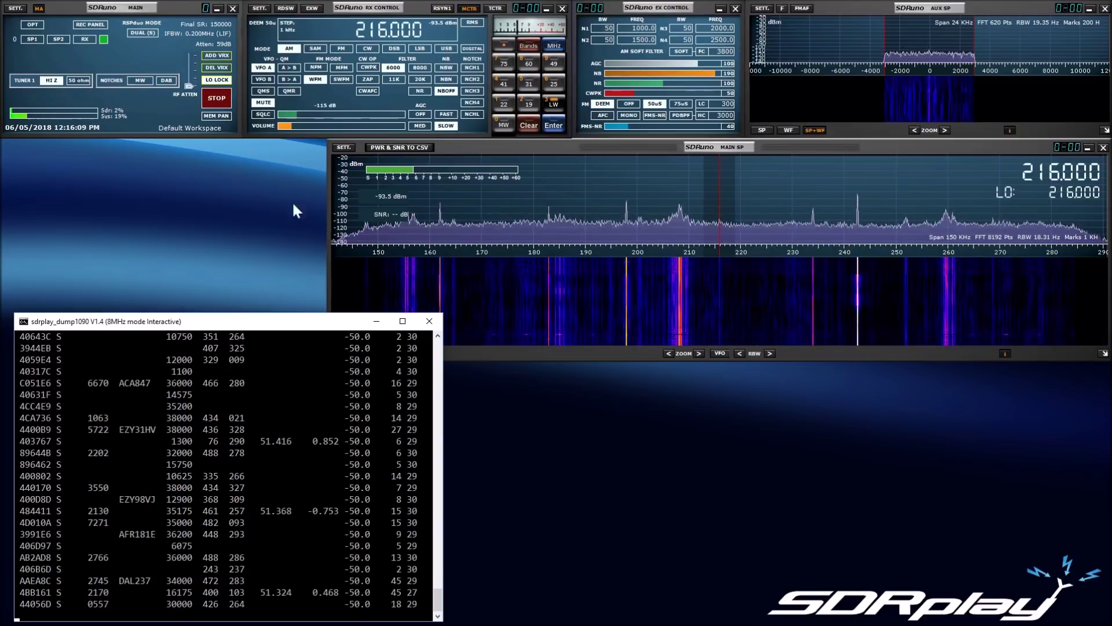
click(233, 10)
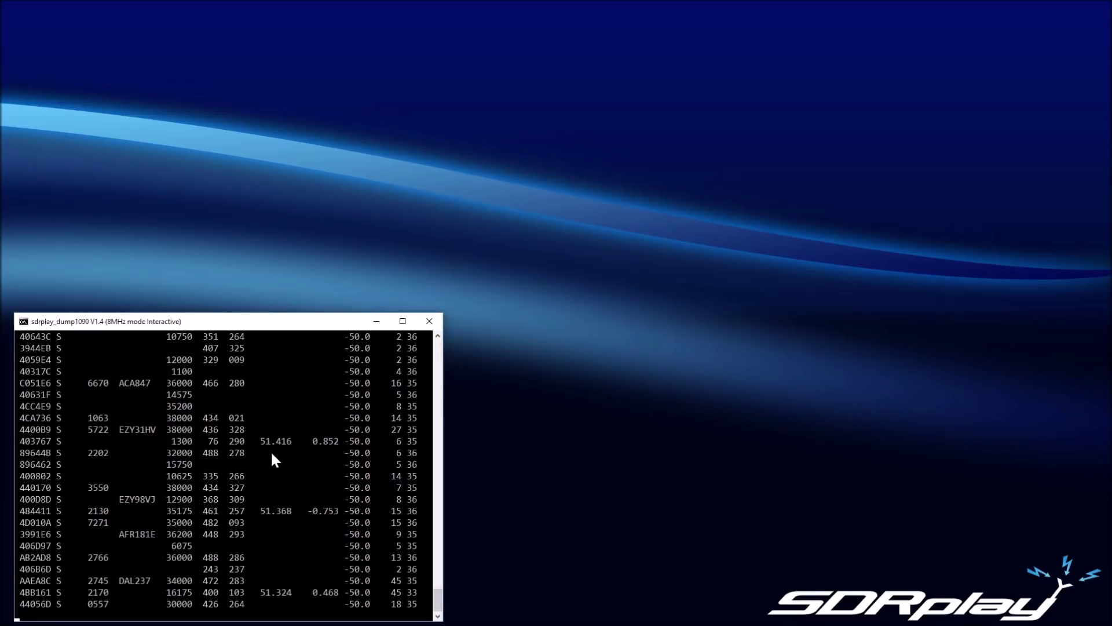
key(ctrl+c)
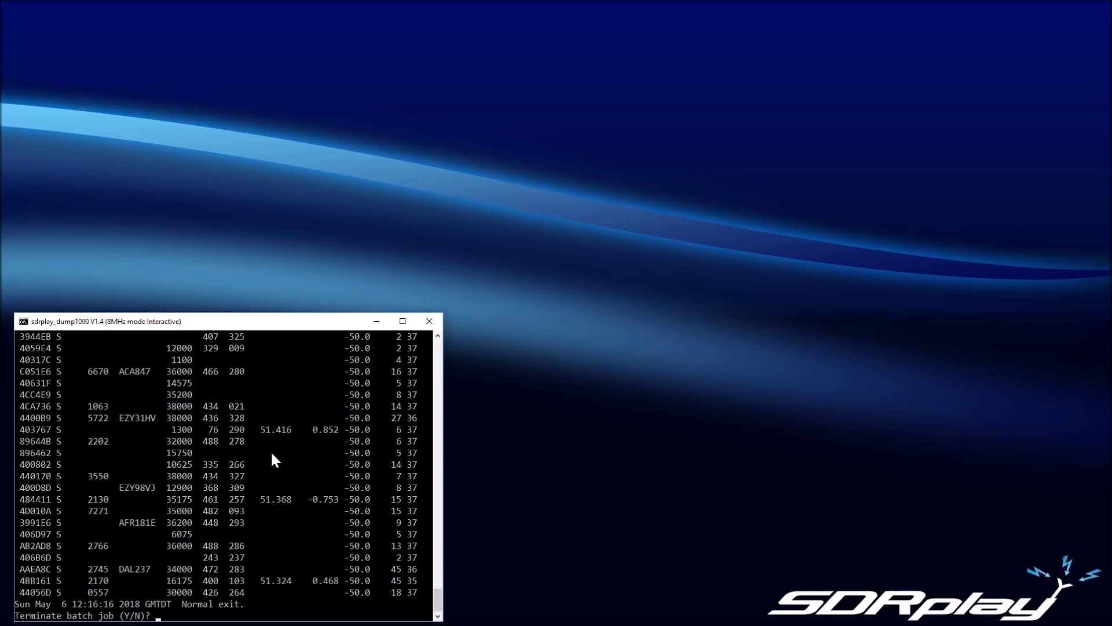